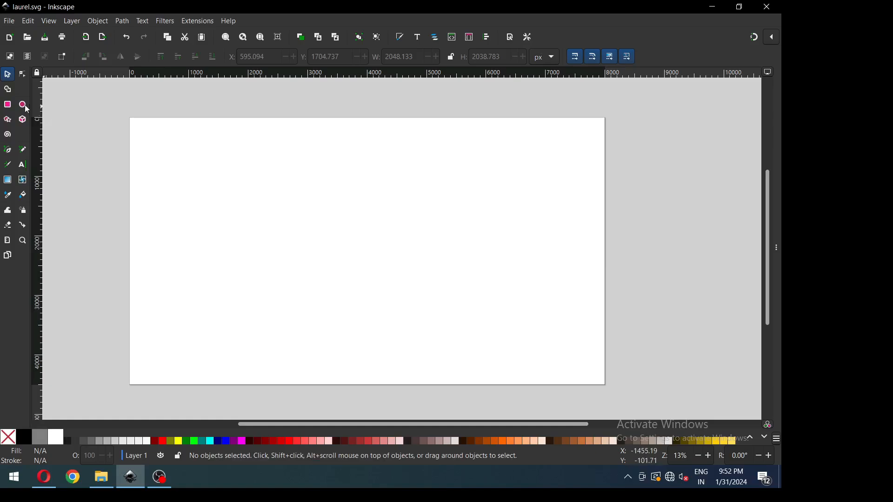
# - Draw an unfilled red circle about 2746 px in diameter near the middle of the page
pyautogui.click(24, 106)
pyautogui.moveTo(313, 222); pyautogui.dragTo(439, 337)
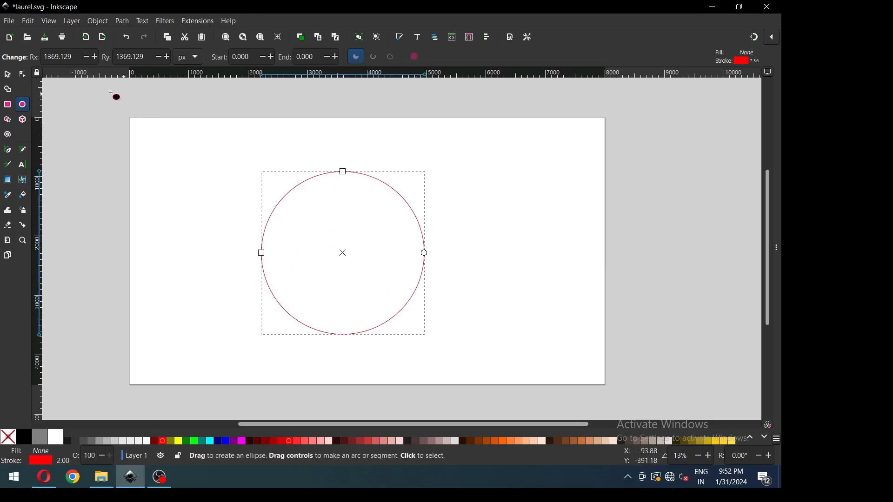
pyautogui.press('s')
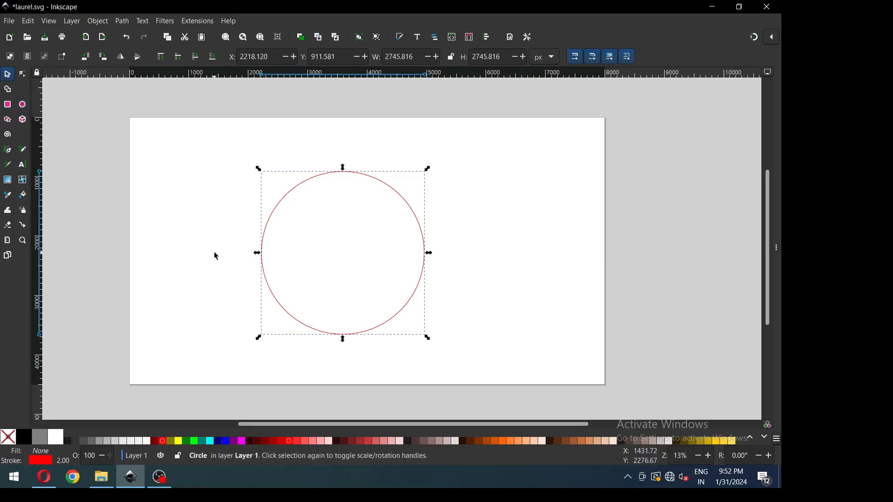
# - Draw a three-point Spiro path with the Triangle in shape, starting at the red circle's bottom and curving round to end just below that start
pyautogui.click(9, 154)
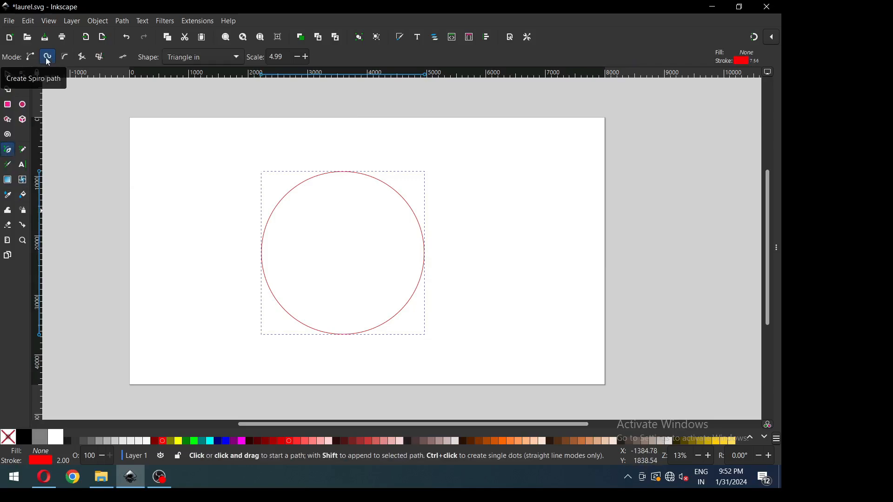
pyautogui.click(175, 58)
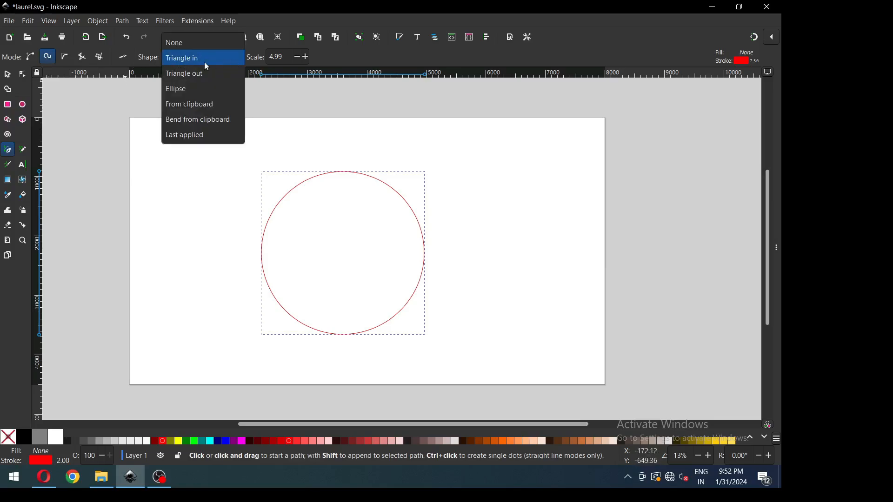
pyautogui.click(209, 61)
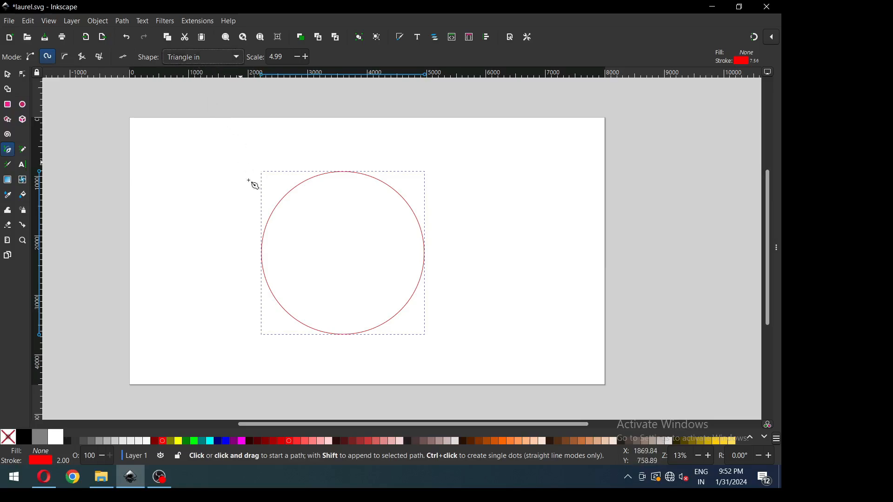
pyautogui.click(336, 335)
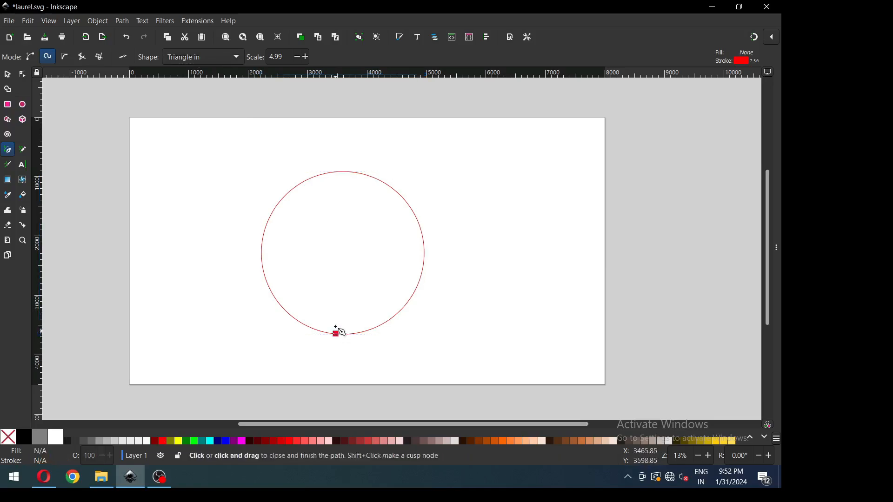
pyautogui.click(359, 225)
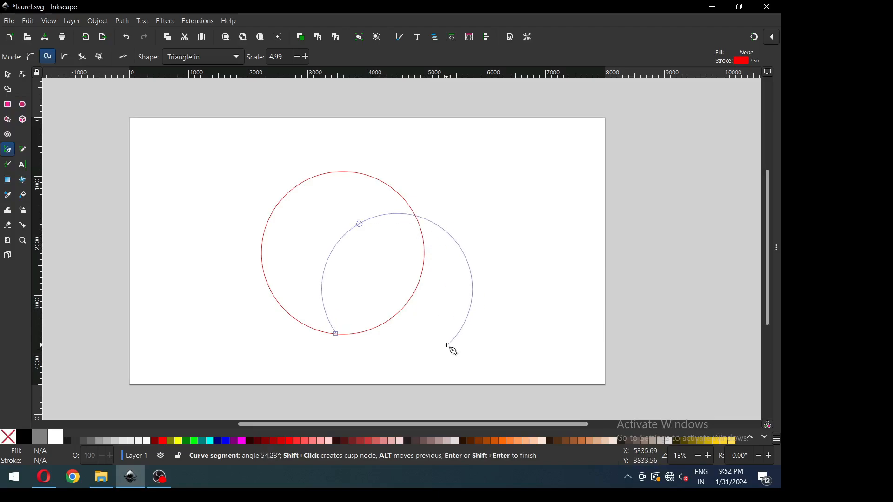
pyautogui.doubleClick(342, 343)
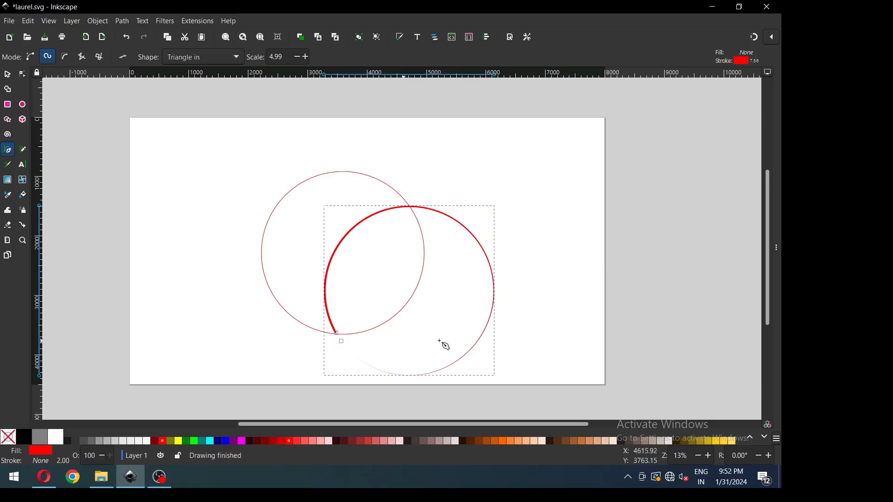
# - Fill the tapered arc with Green (#008000) and rotate it counter-clockwise until its thick end lies at the bottom
pyautogui.click(6, 76)
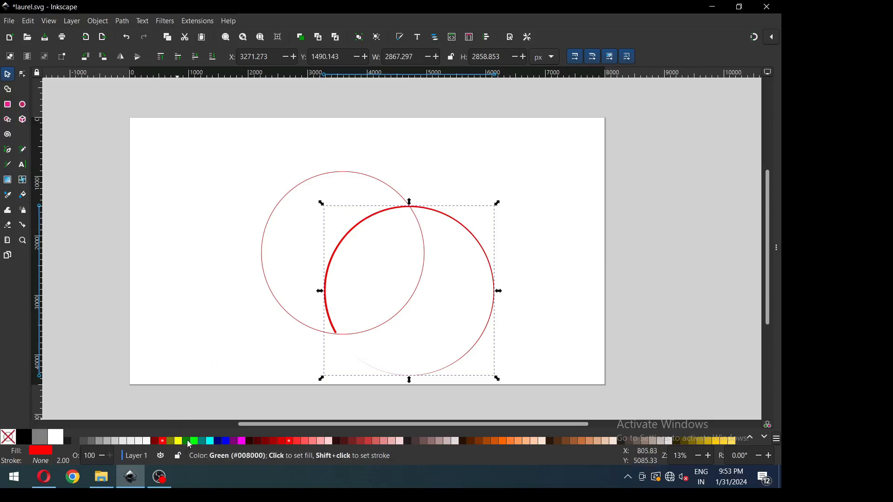
pyautogui.click(190, 445)
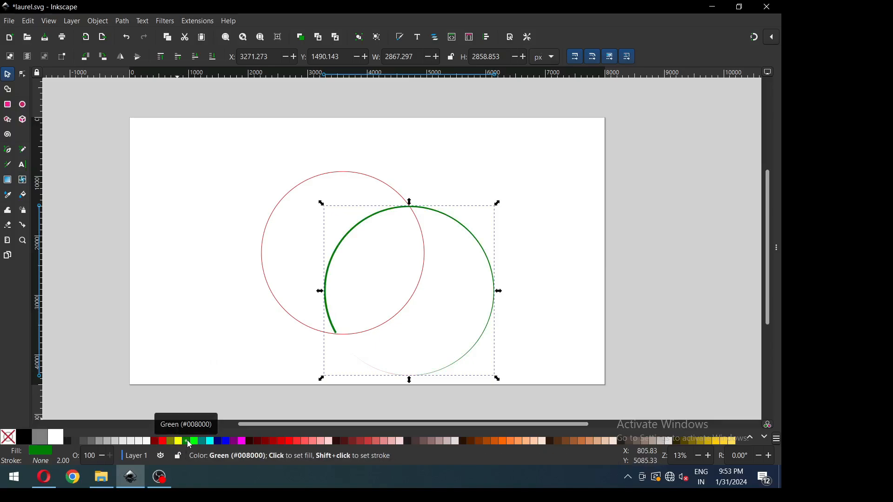
pyautogui.click(437, 213)
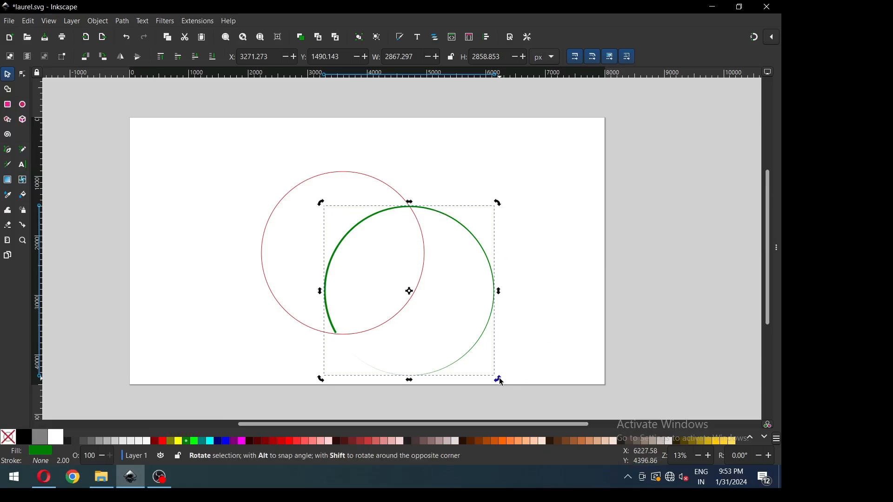
pyautogui.moveTo(499, 379)
pyautogui.mouseDown()
pyautogui.moveTo(499, 309)
pyautogui.moveTo(482, 274)
pyautogui.mouseUp()
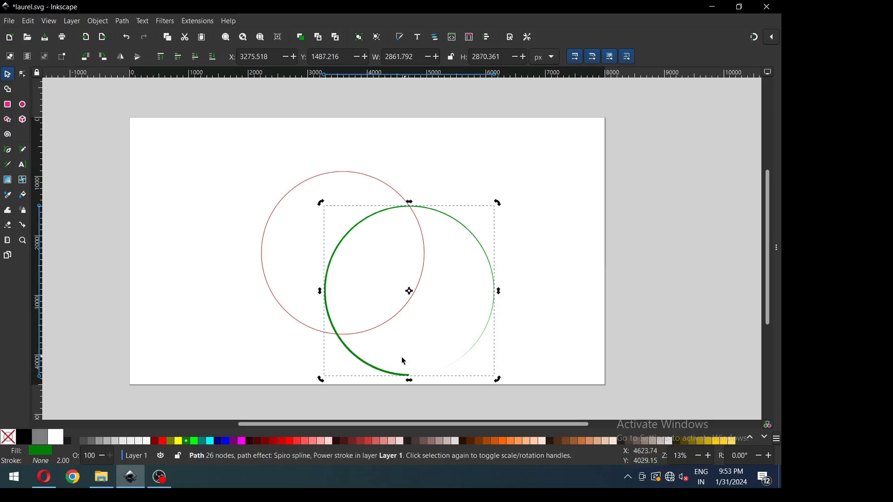
# - Move the green arc over the red circle and rotate it slightly clockwise so its thick end sits just left of bottom centre
pyautogui.moveTo(389, 371); pyautogui.dragTo(321, 322)
pyautogui.click(373, 172)
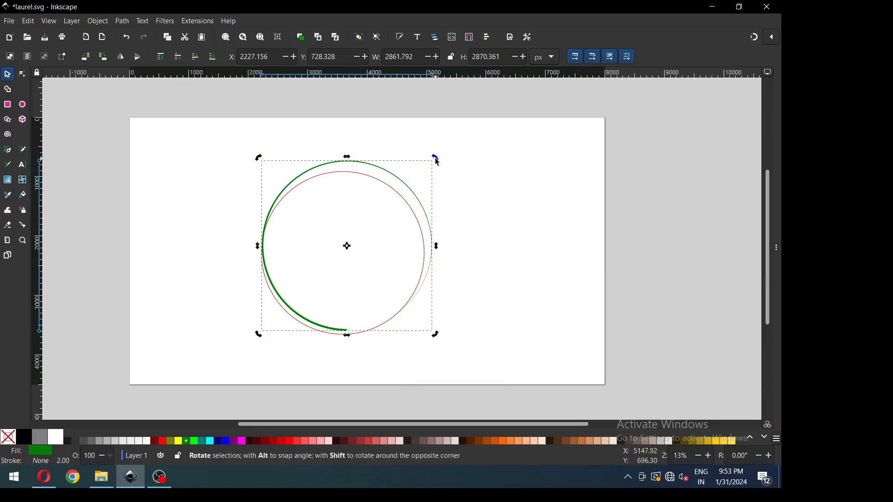
pyautogui.moveTo(437, 161); pyautogui.dragTo(448, 174)
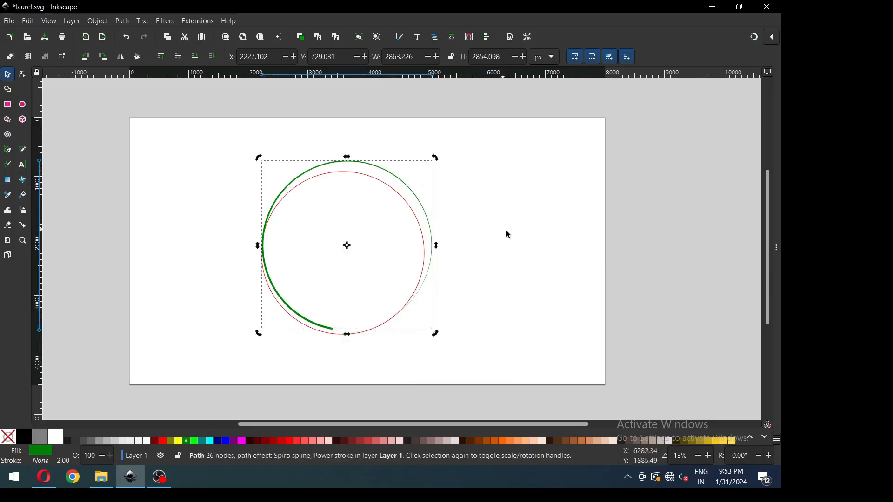
# - Move the green arc off the red circle towards the page's upper left
pyautogui.click(508, 235)
pyautogui.click(375, 333)
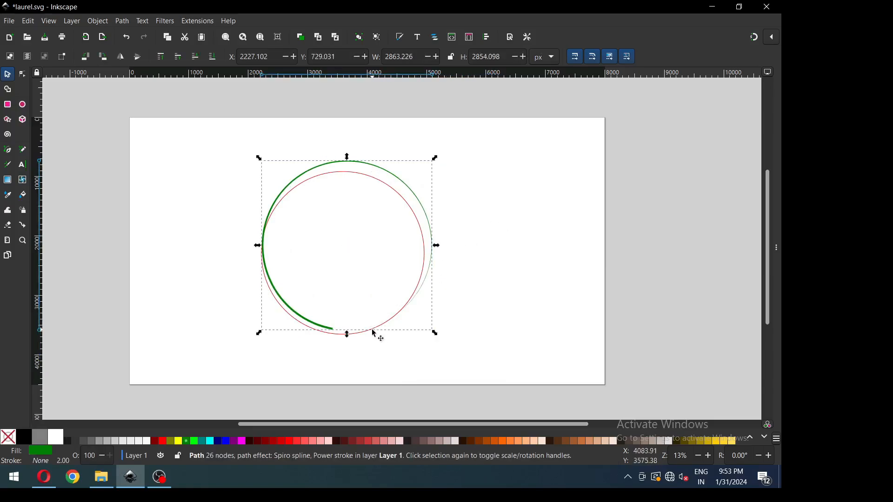
pyautogui.moveTo(325, 330); pyautogui.dragTo(215, 309)
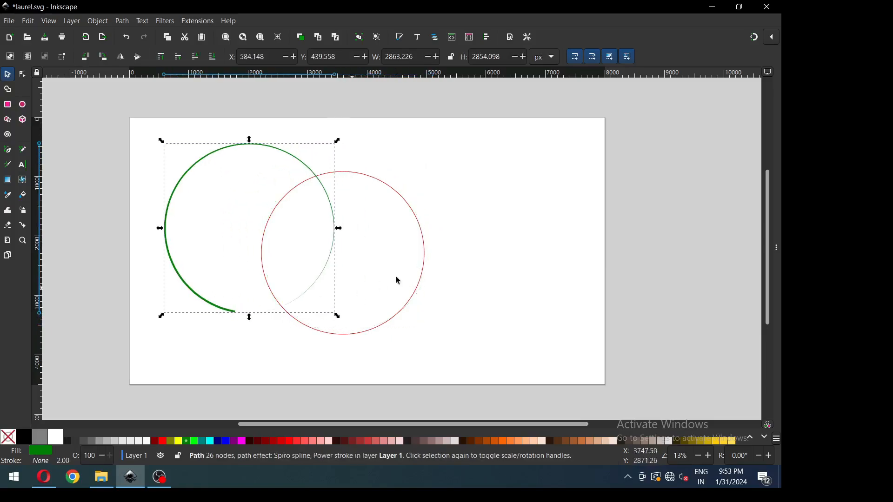
# - Place a vertical guide through the rotation centre of the red circle
pyautogui.click(414, 256)
pyautogui.click(425, 262)
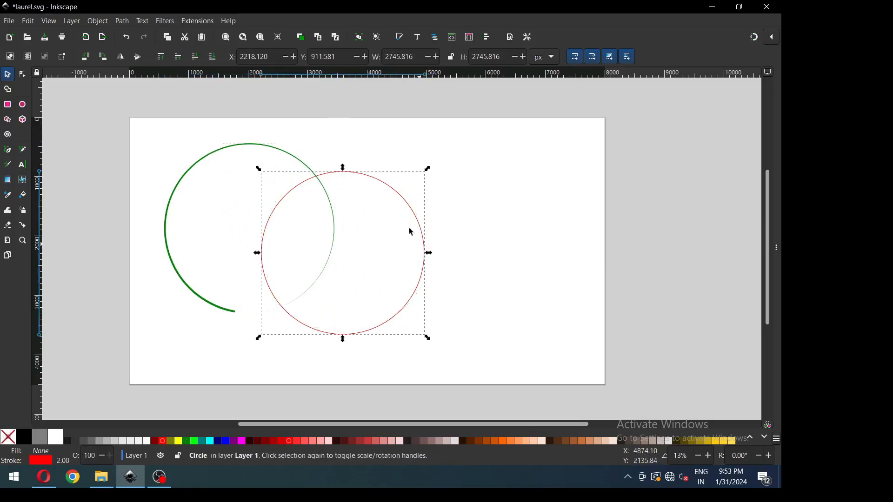
pyautogui.press('z')
pyautogui.moveTo(245, 146); pyautogui.dragTo(467, 354)
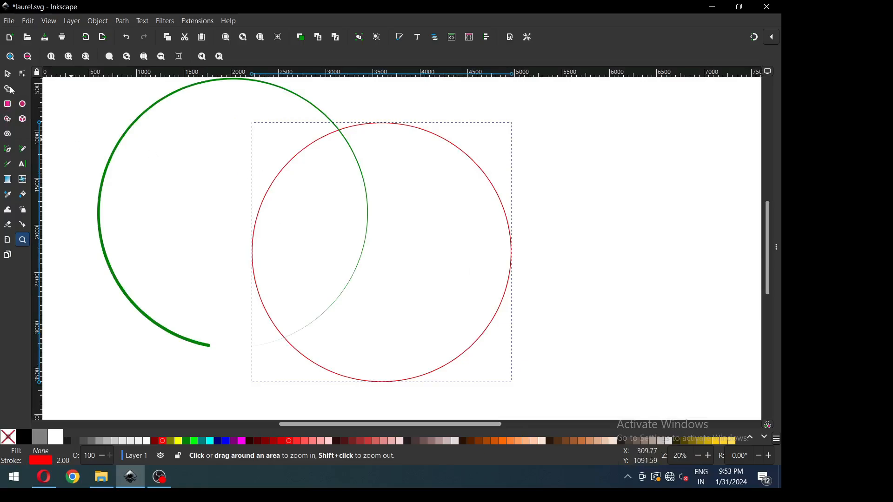
pyautogui.click(12, 74)
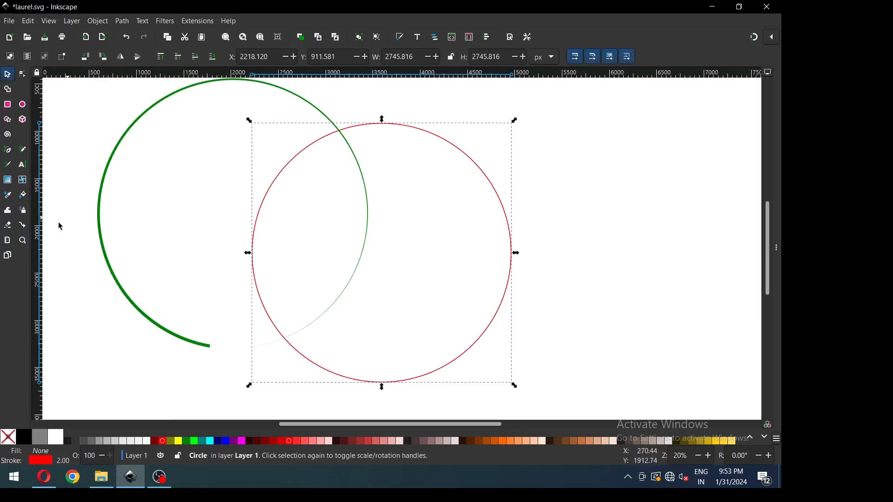
pyautogui.click(456, 149)
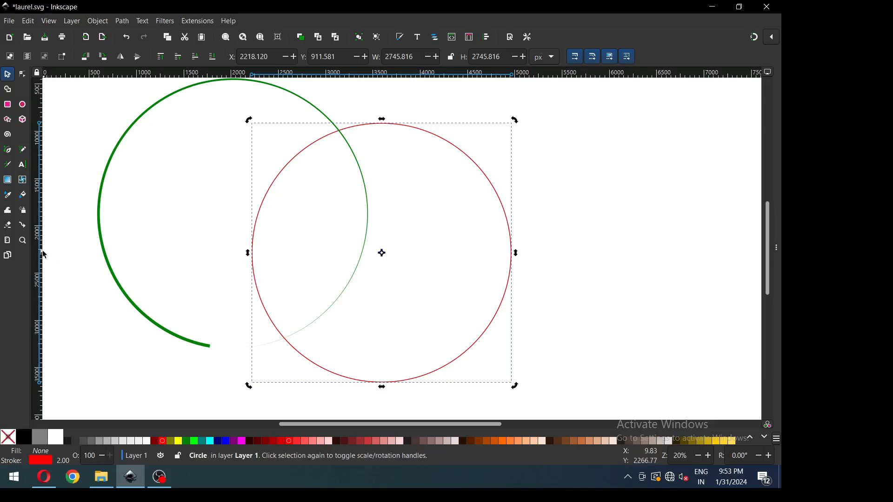
pyautogui.moveTo(42, 252); pyautogui.dragTo(385, 258)
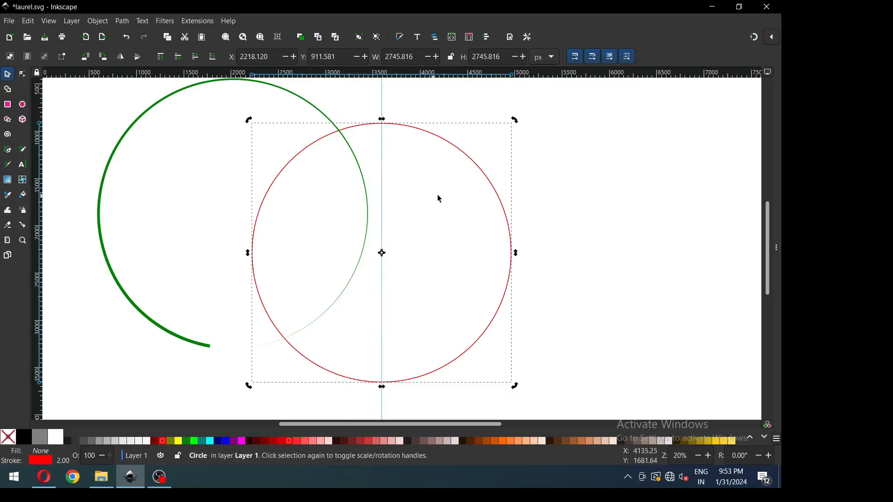
# - Convert the red circle from an object to a path and deselect it
pyautogui.click(479, 181)
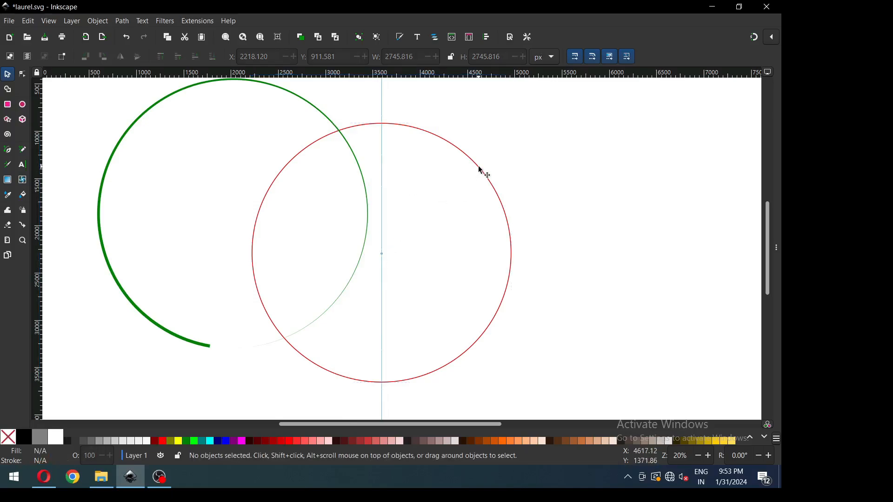
pyautogui.click(482, 172)
pyautogui.click(123, 21)
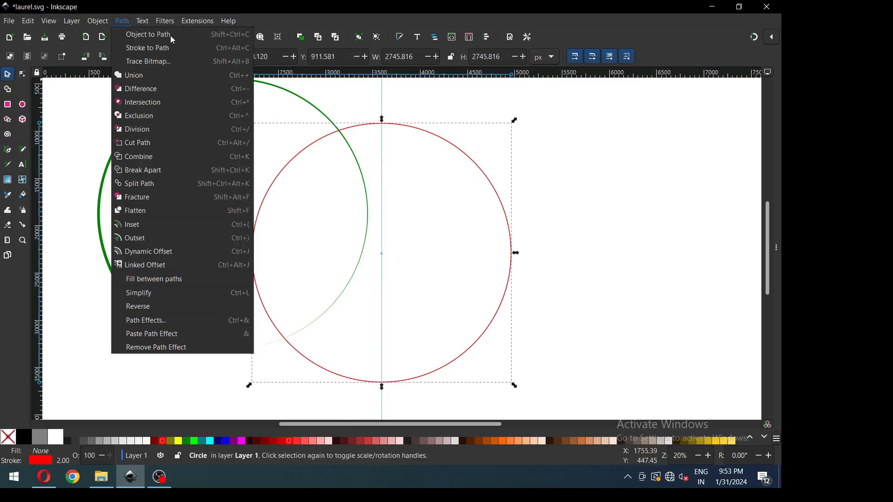
pyautogui.click(155, 35)
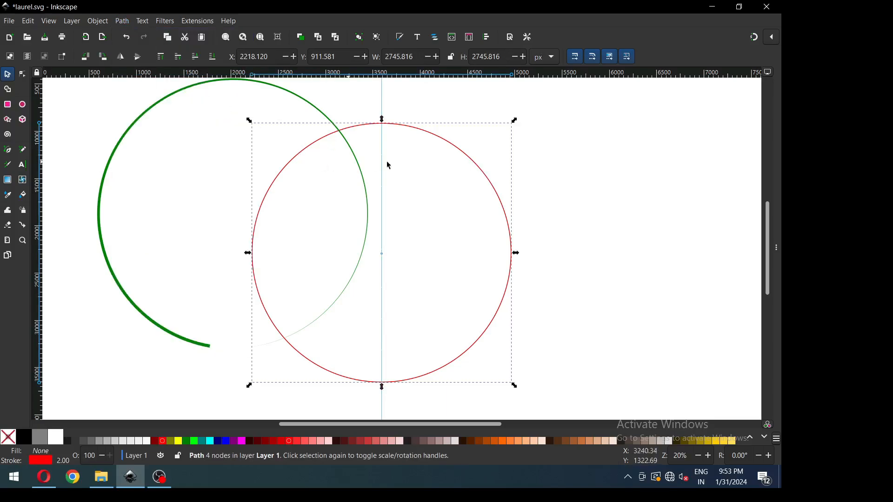
pyautogui.click(594, 158)
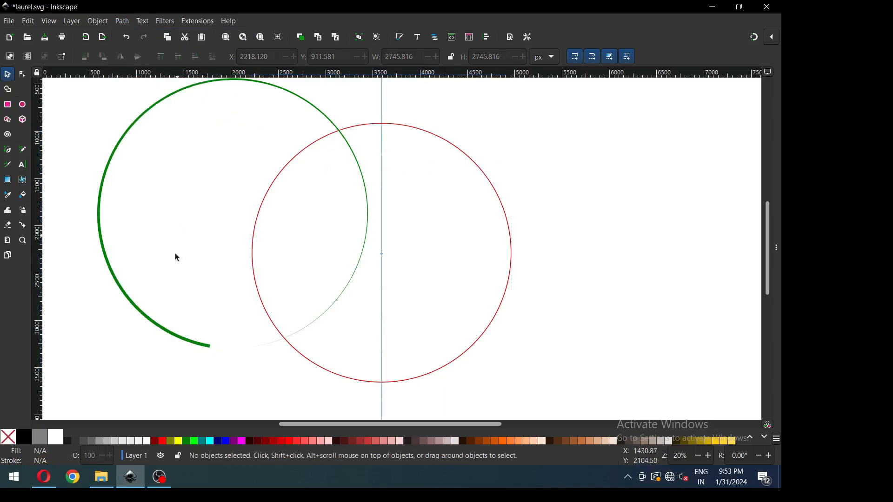
# - Raise the green arc to the top of the stacking order, and send it back to the bottom behind the red circle
pyautogui.click(192, 344)
pyautogui.click(97, 21)
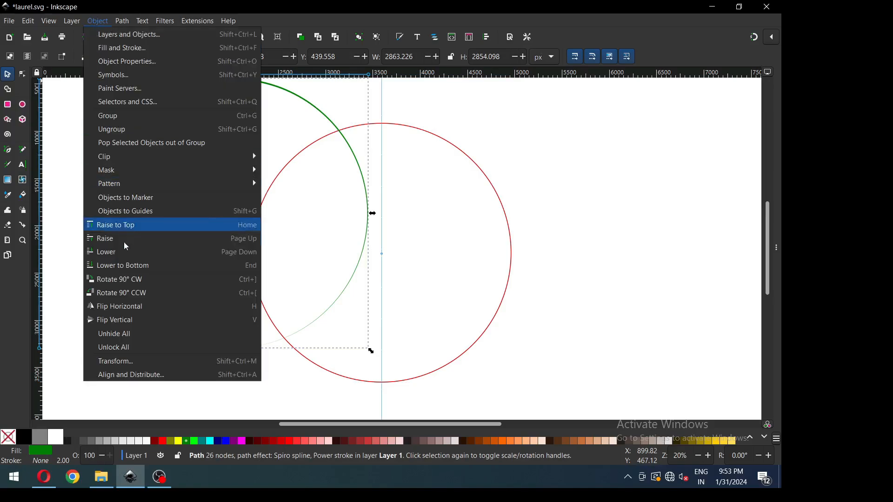
pyautogui.click(132, 225)
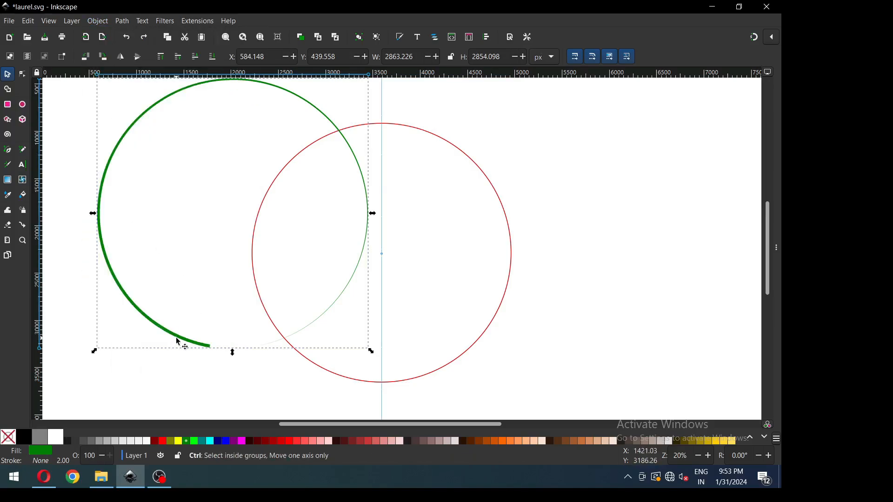
pyautogui.click(97, 21)
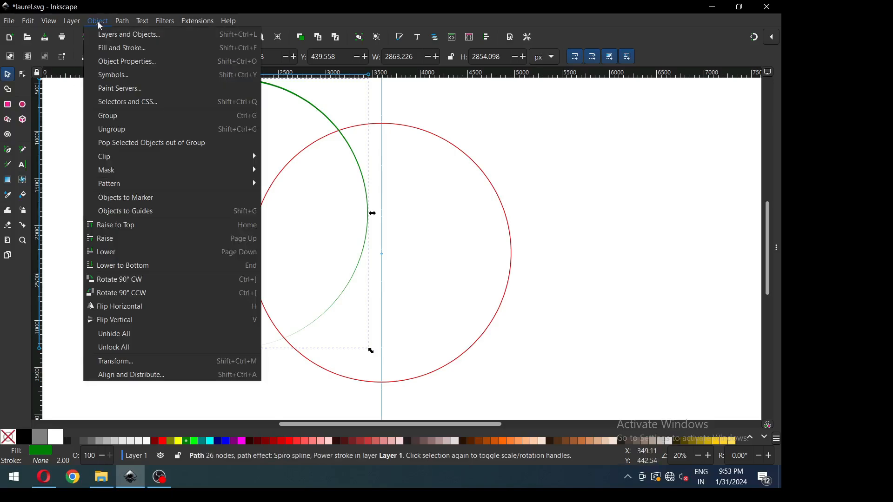
pyautogui.click(134, 266)
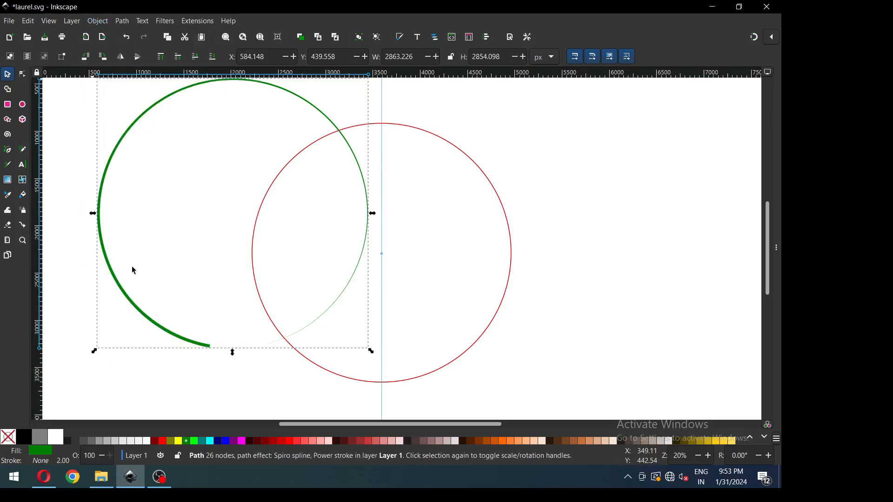
# - Move the green arc onto the red circle and scale it to about 2834 by 2771 px so it follows the circle's left half
pyautogui.moveTo(177, 339); pyautogui.dragTo(358, 380)
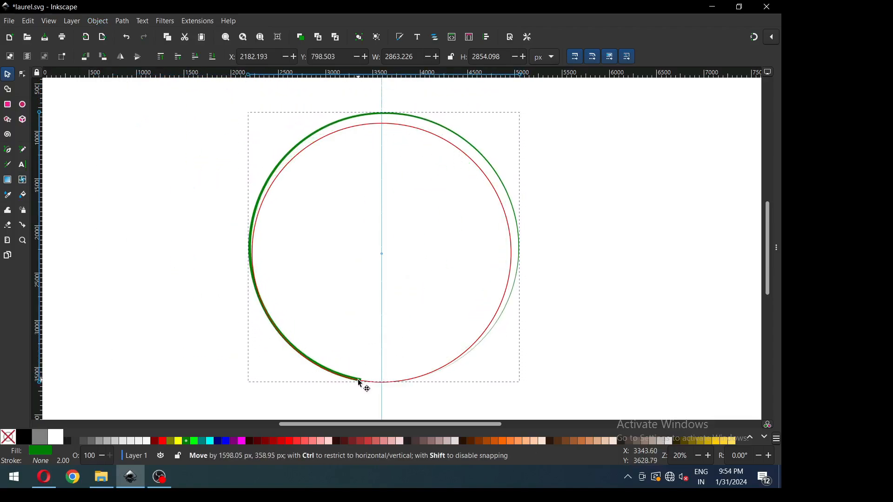
pyautogui.moveTo(360, 382); pyautogui.dragTo(359, 385)
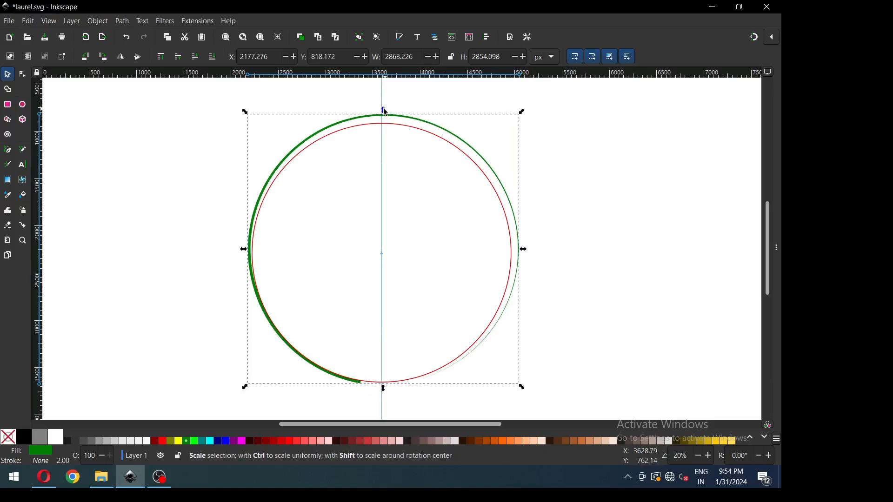
pyautogui.moveTo(385, 112); pyautogui.dragTo(386, 118)
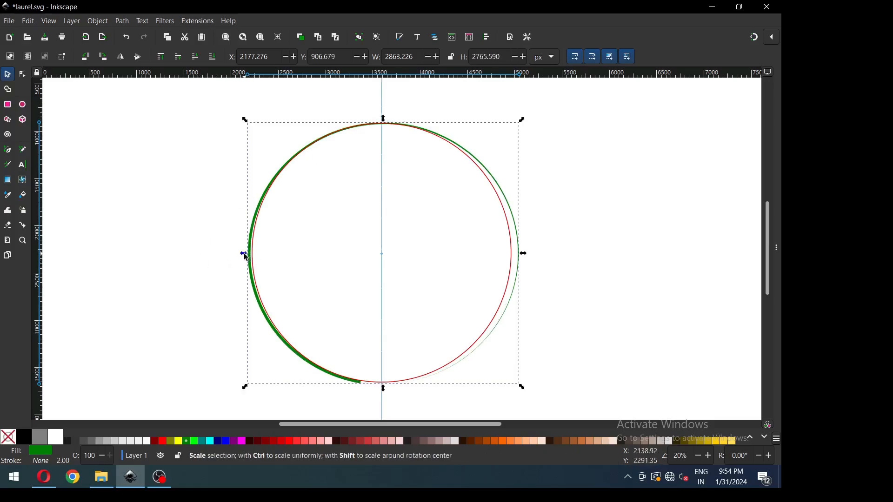
pyautogui.moveTo(246, 258); pyautogui.dragTo(249, 256)
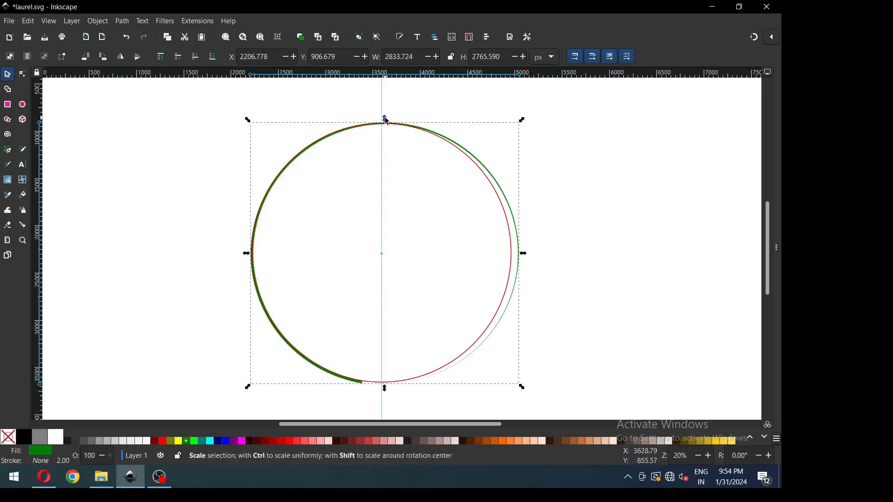
pyautogui.moveTo(385, 117); pyautogui.dragTo(385, 116)
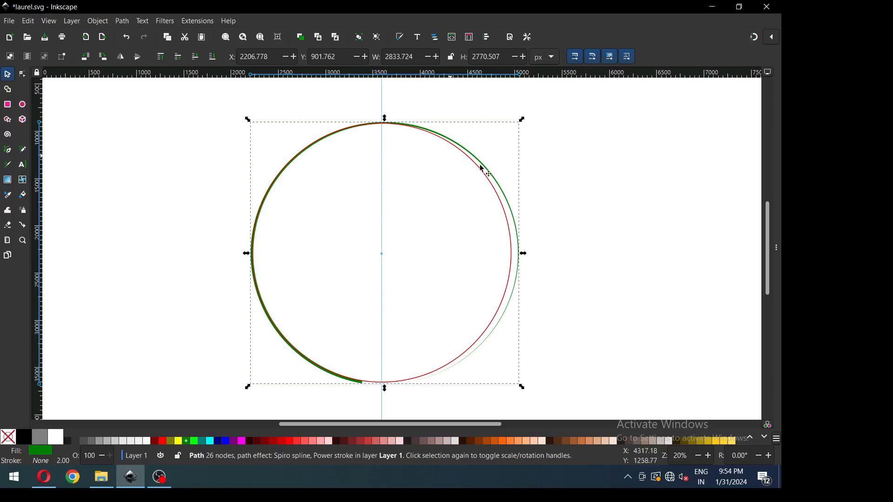
pyautogui.click(589, 171)
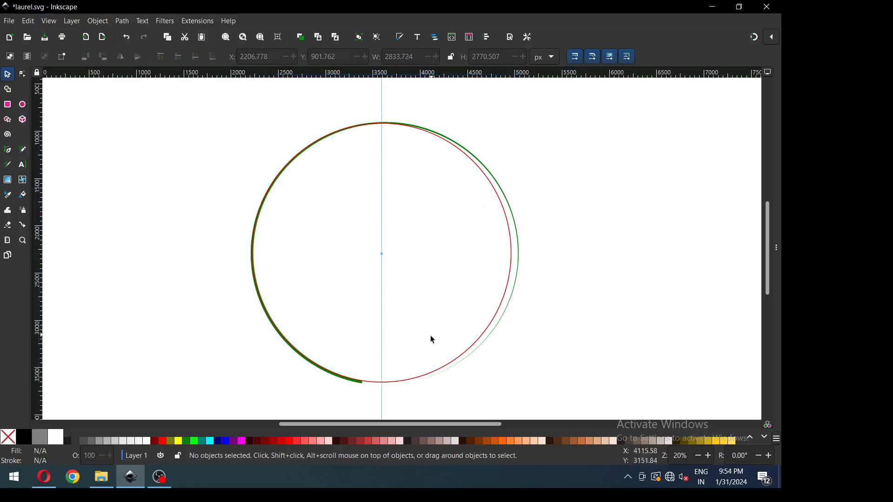
# - Save the drawing, and reduce the green arc's height to about 2757 px so its lower end sits centred on the red circle
pyautogui.click(362, 386)
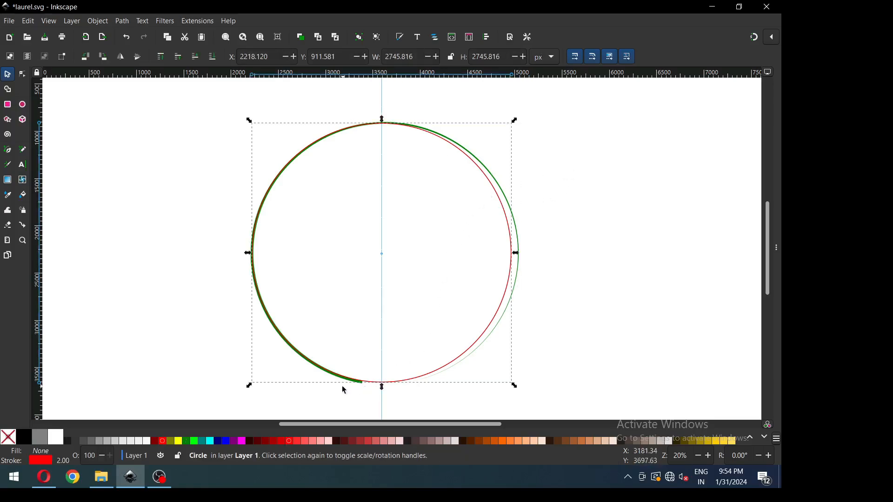
pyautogui.click(359, 386)
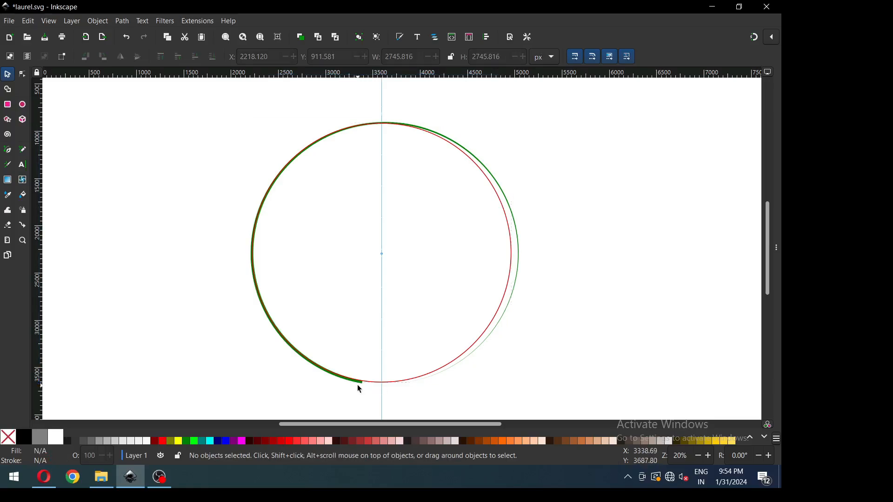
pyautogui.press('z')
pyautogui.moveTo(205, 293); pyautogui.dragTo(514, 390)
pyautogui.hotkey('ctrl', 's')
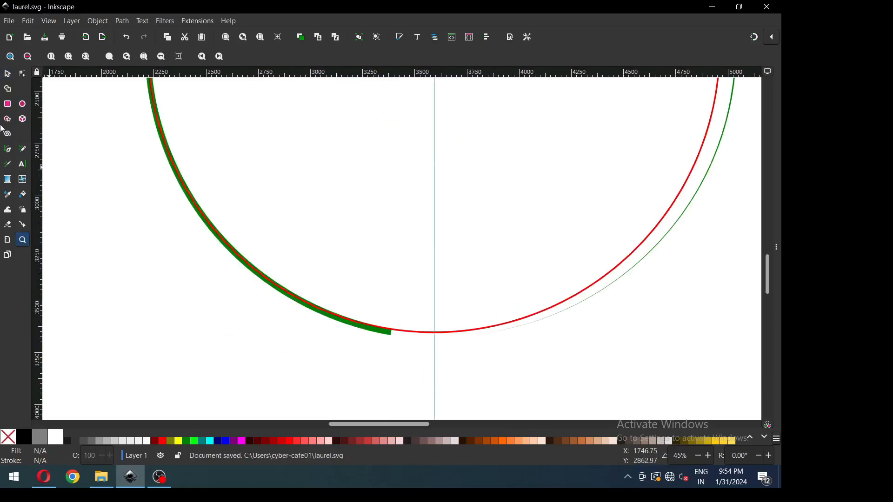
pyautogui.click(8, 74)
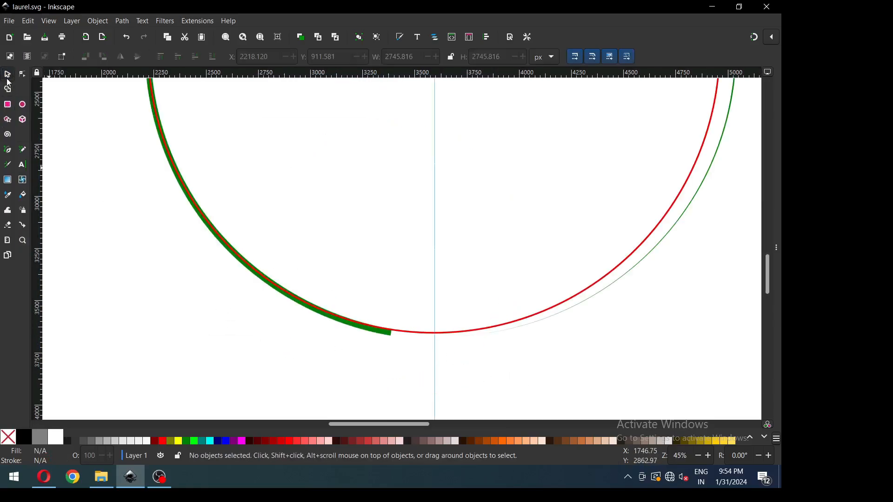
pyautogui.click(391, 338)
pyautogui.moveTo(443, 344); pyautogui.dragTo(442, 337)
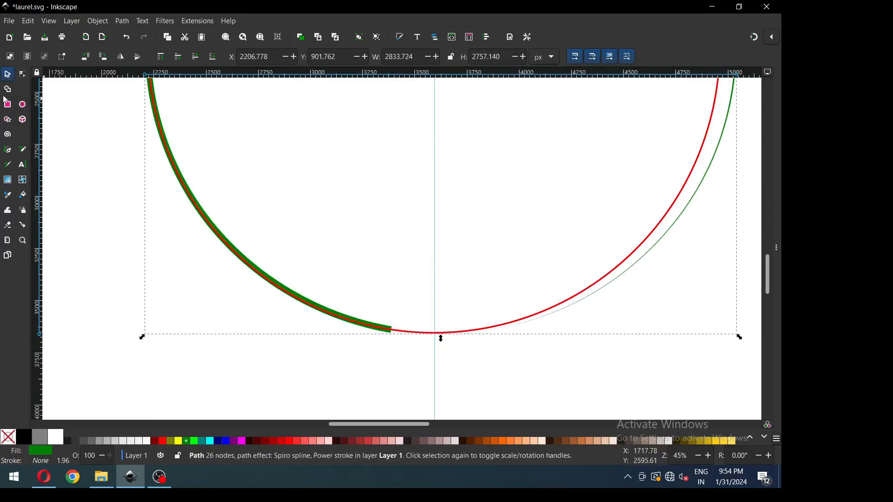
# - Widen the green arc's power stroke at its thick lower end, and save the drawing
pyautogui.click(21, 75)
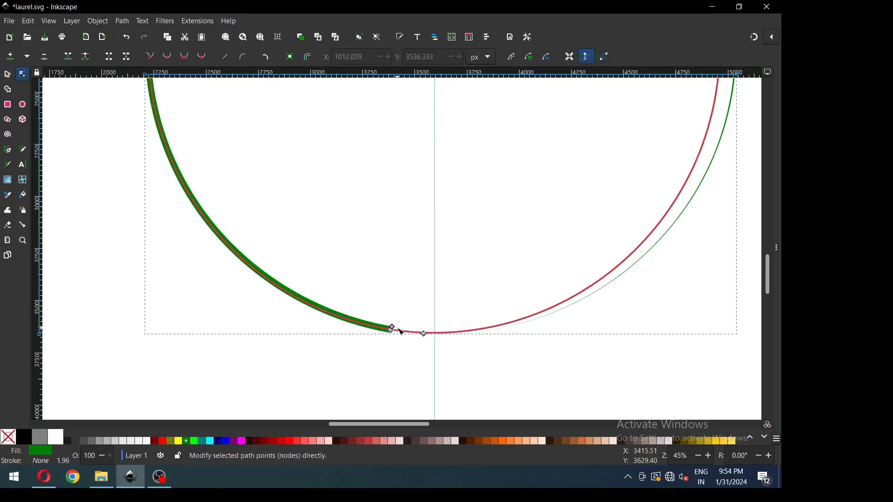
pyautogui.moveTo(395, 330); pyautogui.dragTo(395, 328)
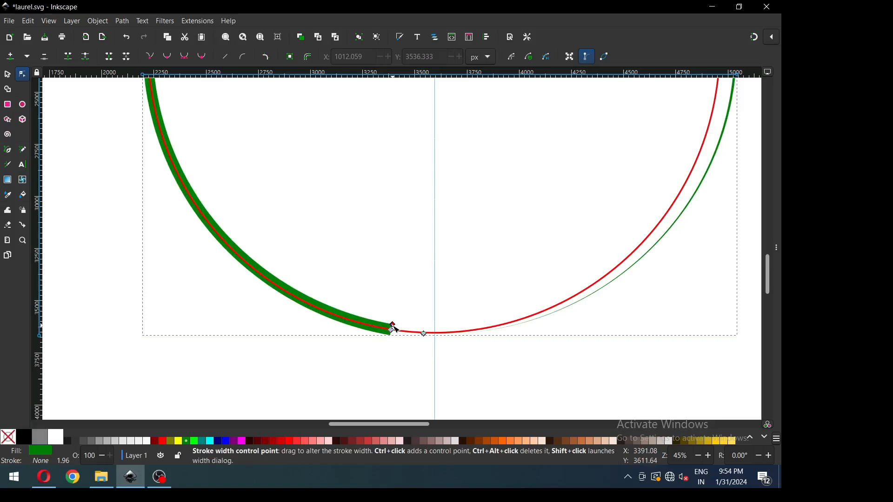
pyautogui.click(406, 295)
pyautogui.scroll(-1, 409, 294)
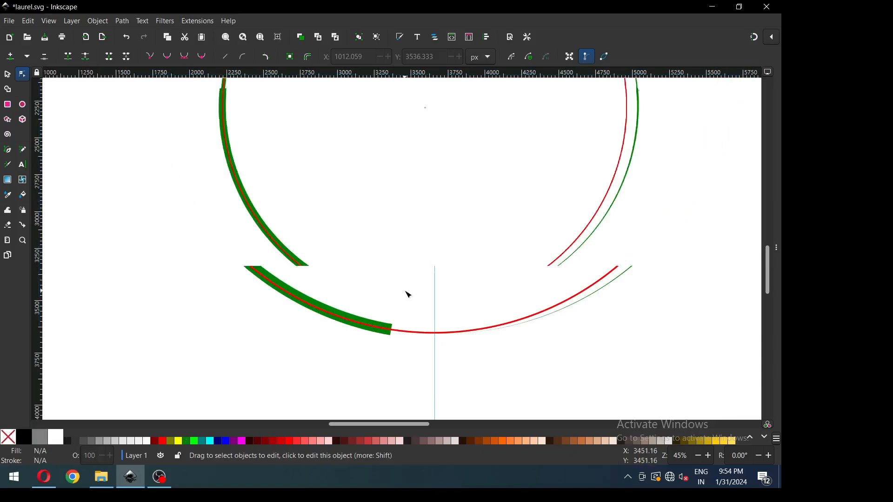
pyautogui.scroll(-4, 407, 293)
pyautogui.press('z')
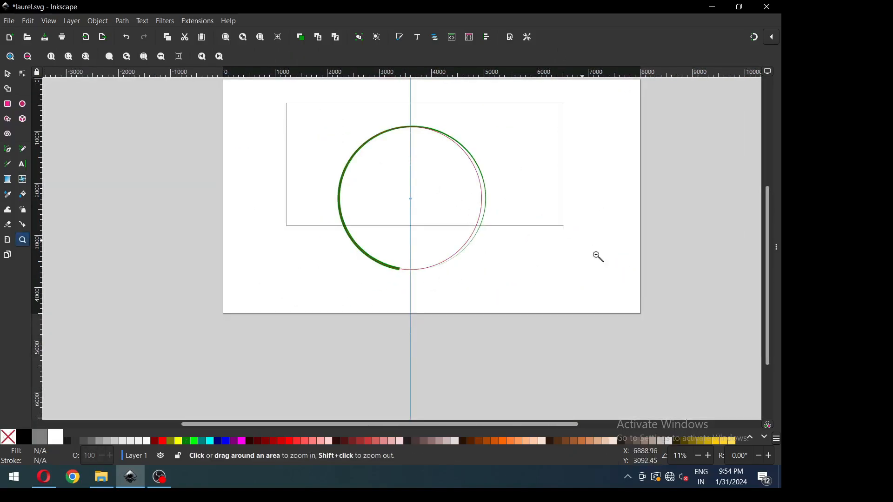
pyautogui.moveTo(599, 257); pyautogui.dragTo(650, 308)
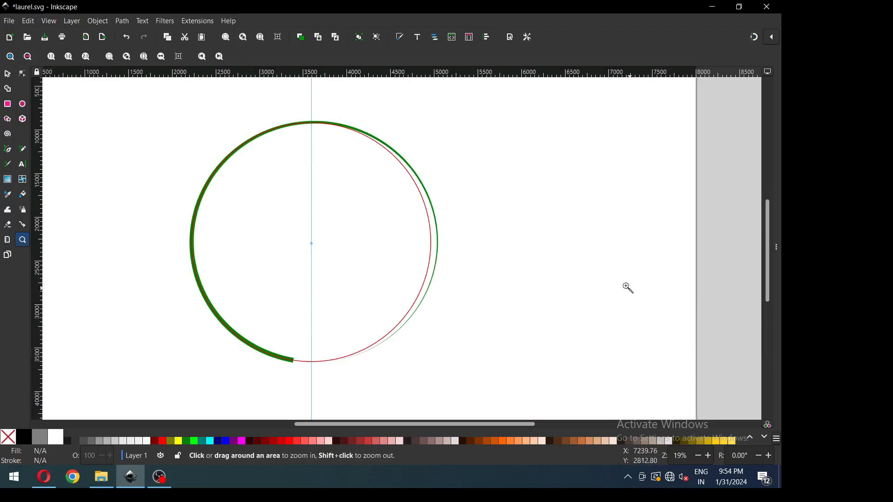
pyautogui.click(6, 74)
pyautogui.hotkey('ctrl', 's')
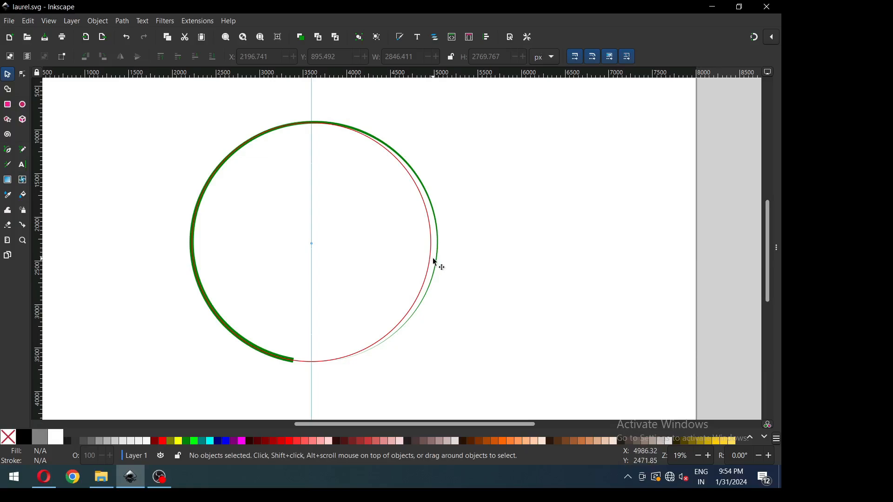
# - Draw a vertical rectangle about 666 by 3047 px across the middle of the red circle, and subtract it from the circle
pyautogui.click(8, 106)
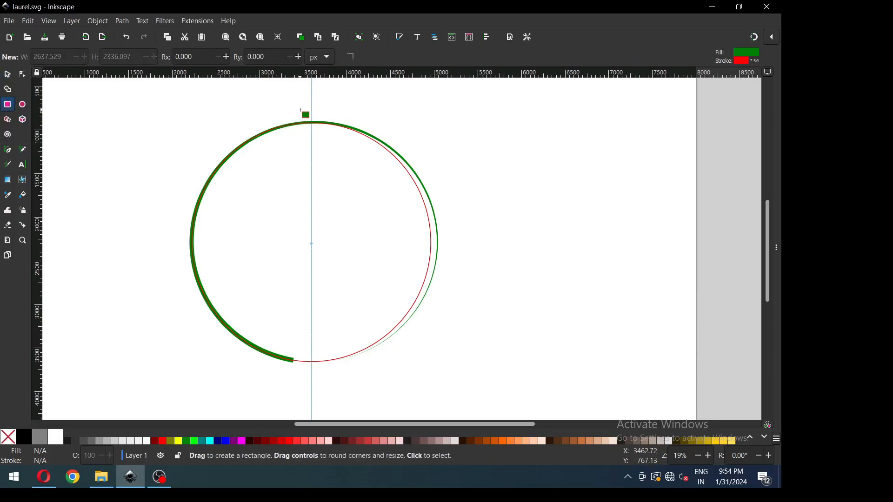
pyautogui.moveTo(287, 109); pyautogui.dragTo(346, 376)
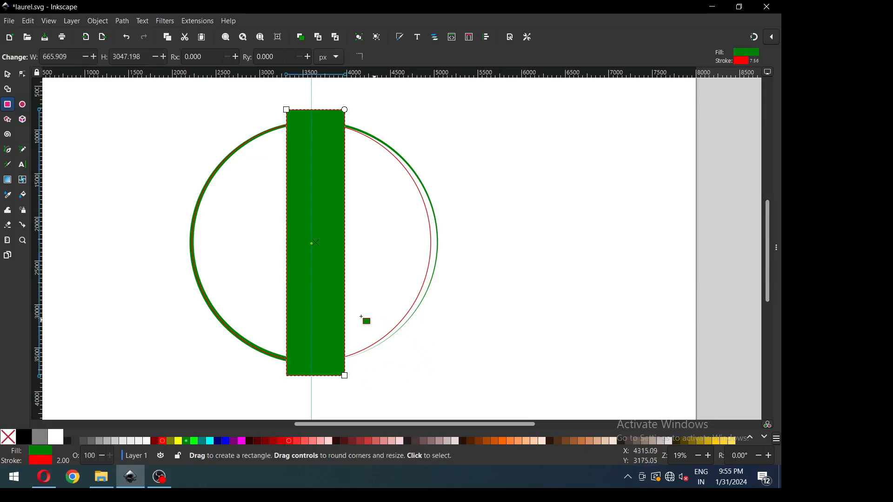
pyautogui.click(9, 75)
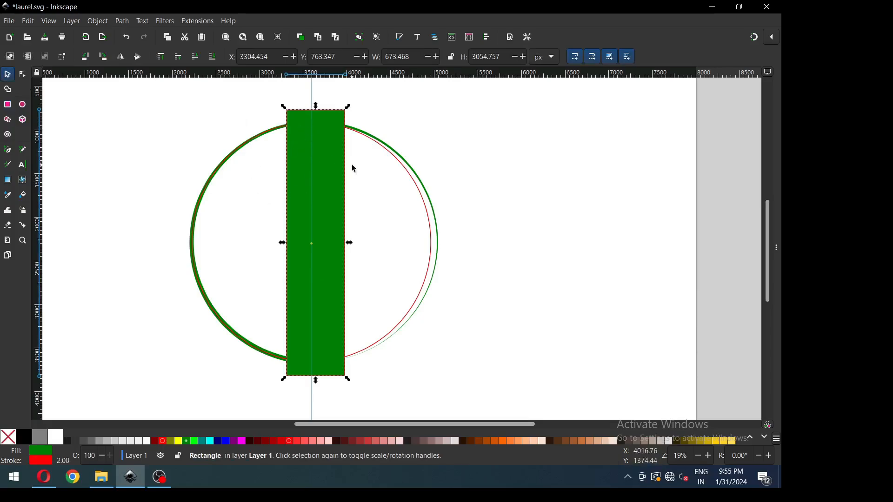
pyautogui.keyDown('shift'); pyautogui.click(427, 212); pyautogui.keyUp('shift')
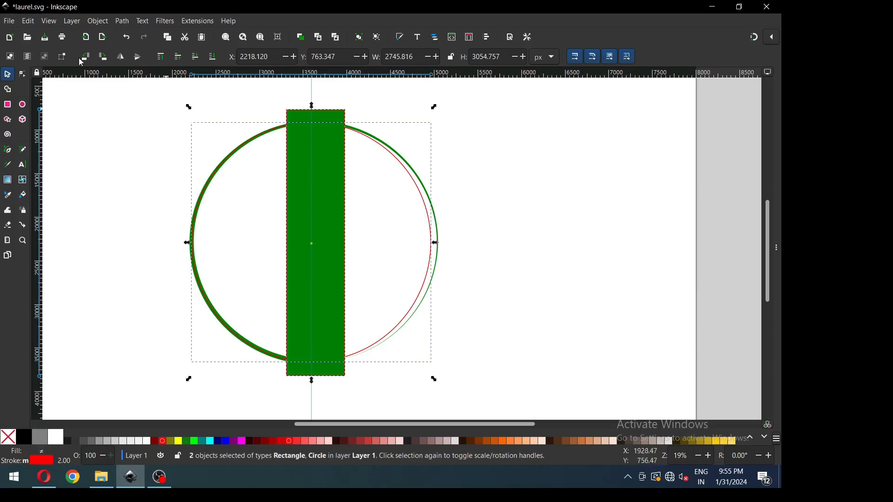
pyautogui.click(122, 21)
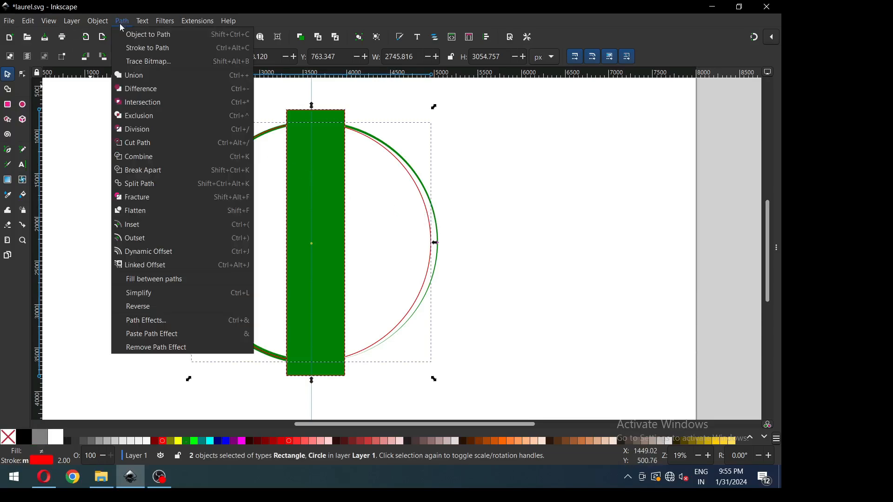
pyautogui.click(146, 90)
pyautogui.click(426, 138)
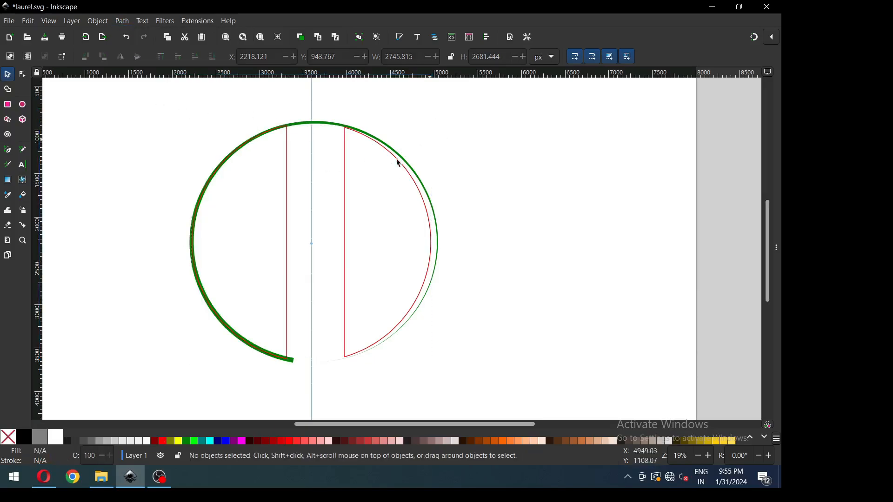
# - Break the red path at the two corner nodes of its left segment, and break it apart into separate paths
pyautogui.click(345, 196)
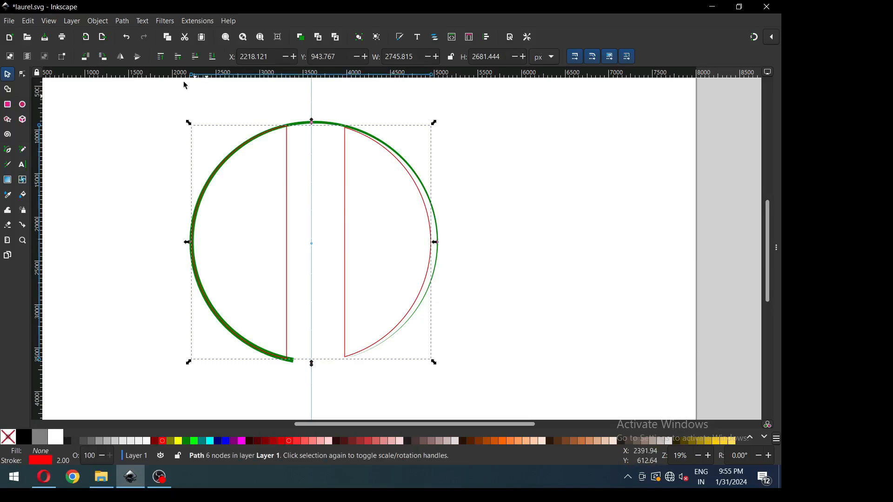
pyautogui.click(122, 22)
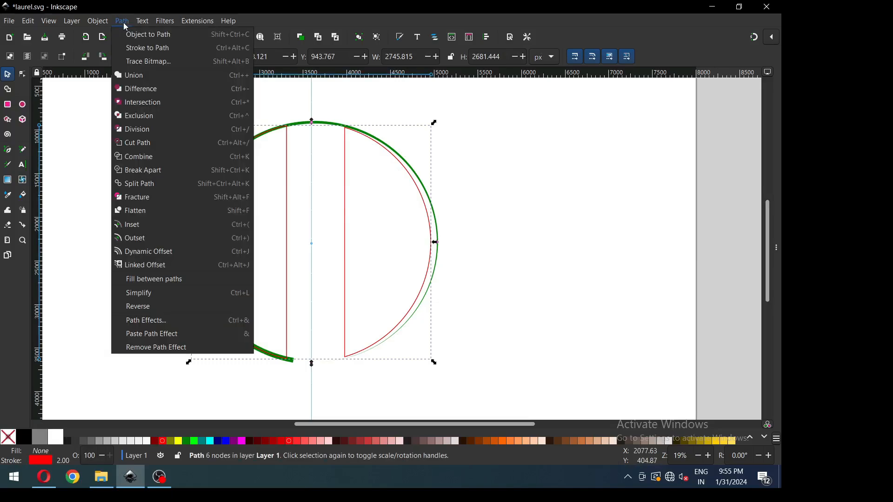
pyautogui.click(118, 7)
pyautogui.click(22, 76)
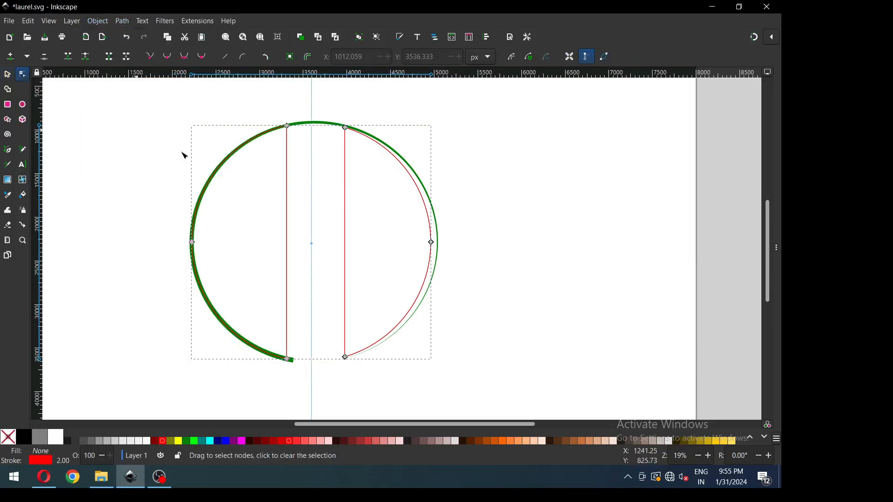
pyautogui.moveTo(279, 108); pyautogui.dragTo(305, 366)
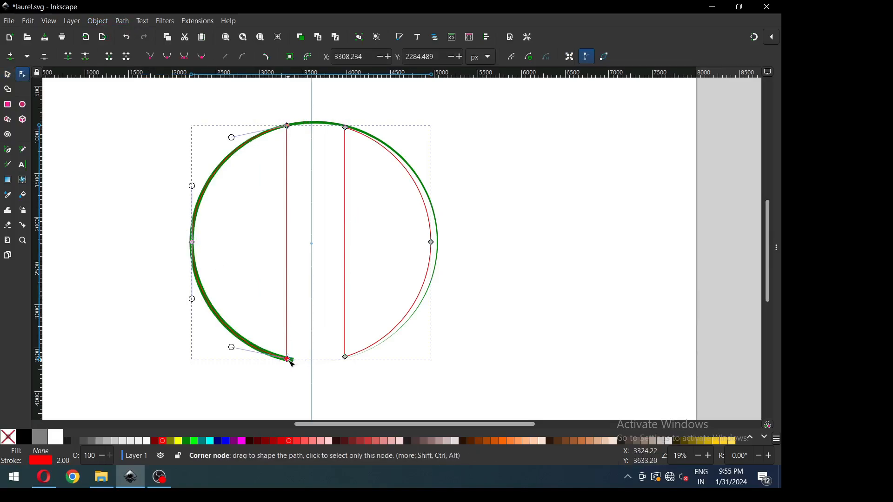
pyautogui.click(84, 58)
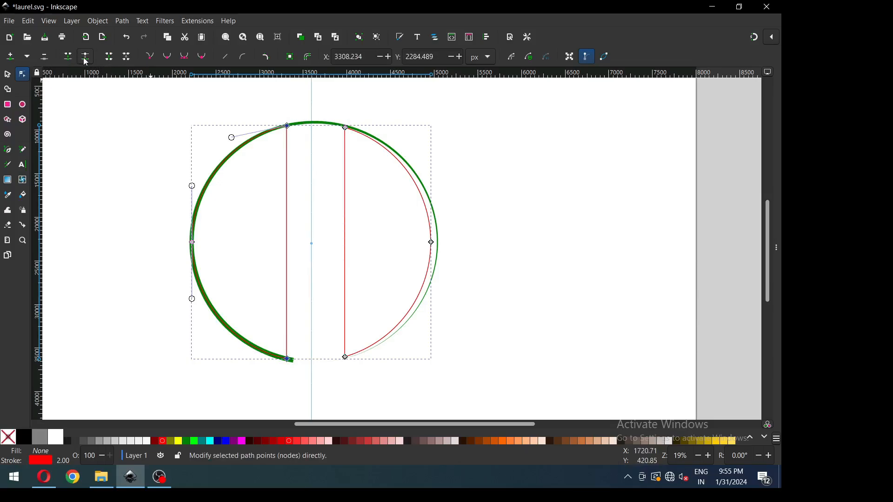
pyautogui.click(123, 22)
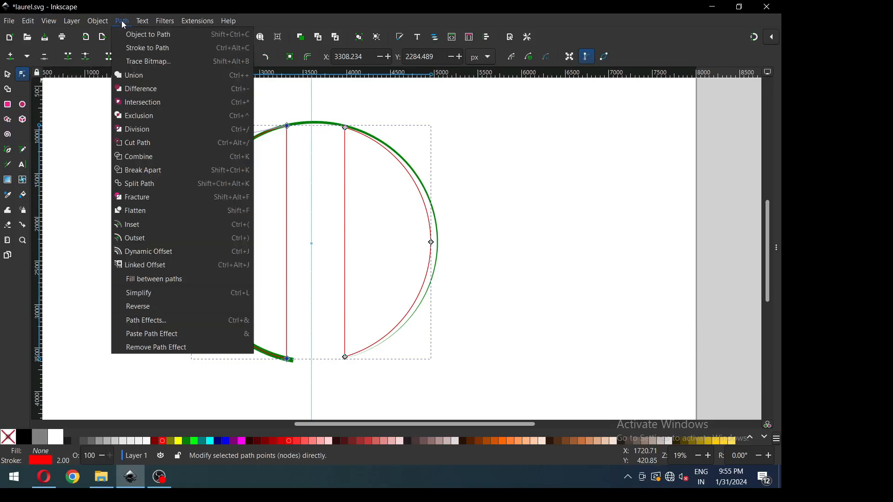
pyautogui.click(153, 171)
pyautogui.click(293, 201)
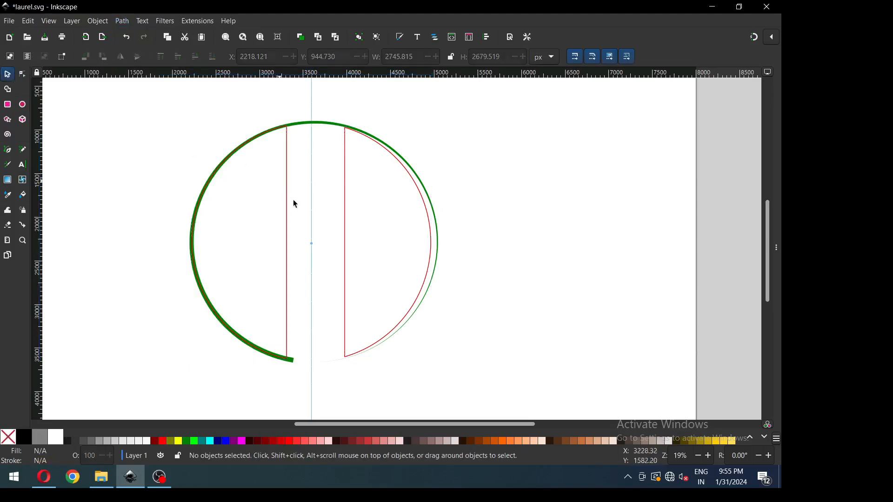
# - Delete the left segment's straight vertical line and the entire right red segment, keeping only the left red arc
pyautogui.click(287, 214)
pyautogui.press('Delete')
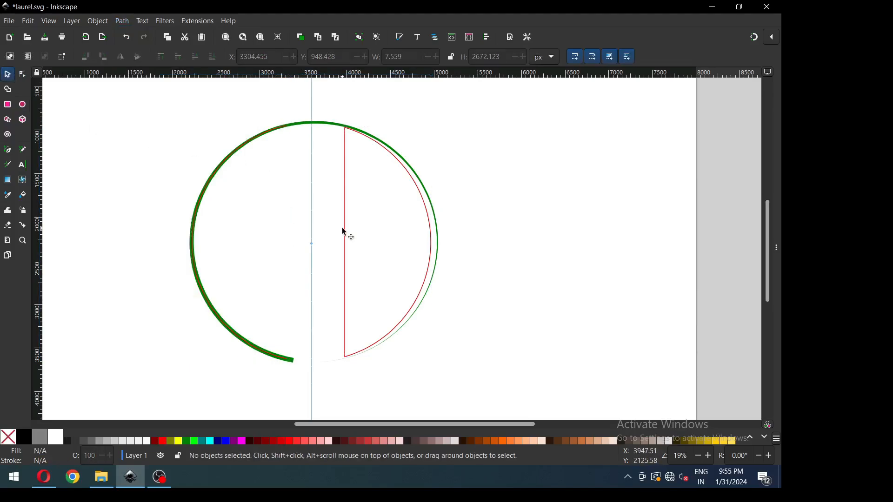
pyautogui.click(345, 232)
pyautogui.press('Delete')
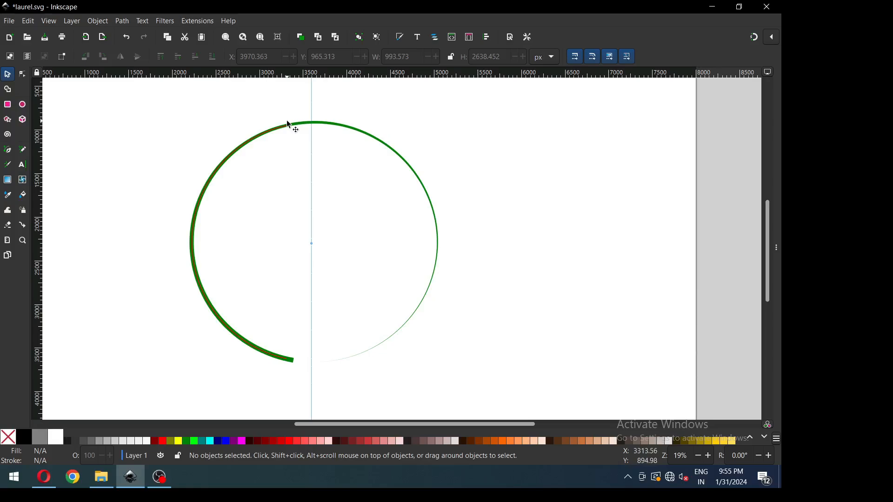
# - Draw a small rectangle over the green arc between the red arc's upper end and the guide, and subtract it from the green arc
pyautogui.press('z')
pyautogui.moveTo(200, 101); pyautogui.dragTo(406, 172)
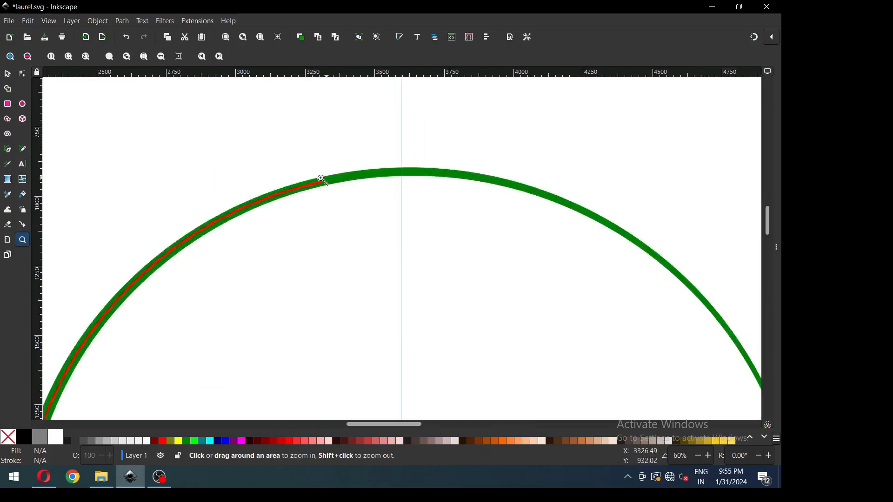
pyautogui.click(9, 104)
pyautogui.moveTo(298, 124); pyautogui.dragTo(381, 220)
pyautogui.click(8, 75)
pyautogui.moveTo(348, 154)
pyautogui.mouseDown()
pyautogui.moveTo(336, 157)
pyautogui.moveTo(375, 159)
pyautogui.moveTo(350, 165)
pyautogui.mouseUp()
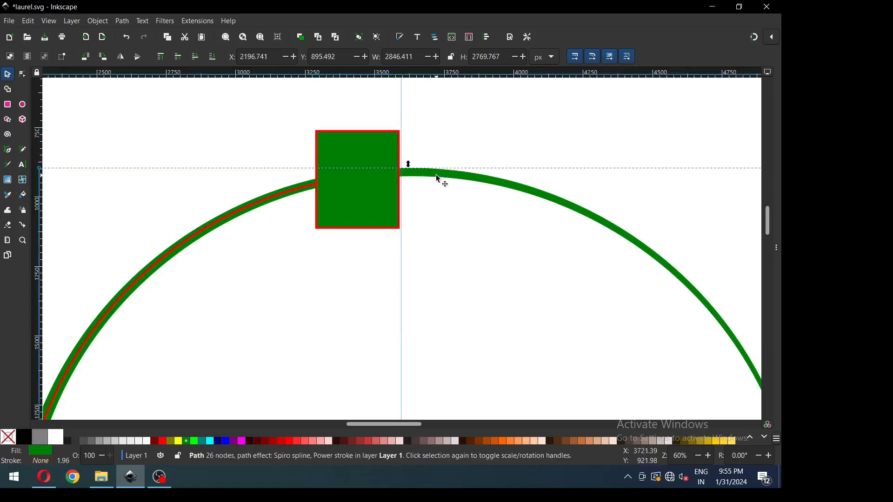
pyautogui.keyDown('shift'); pyautogui.click(426, 173); pyautogui.keyUp('shift')
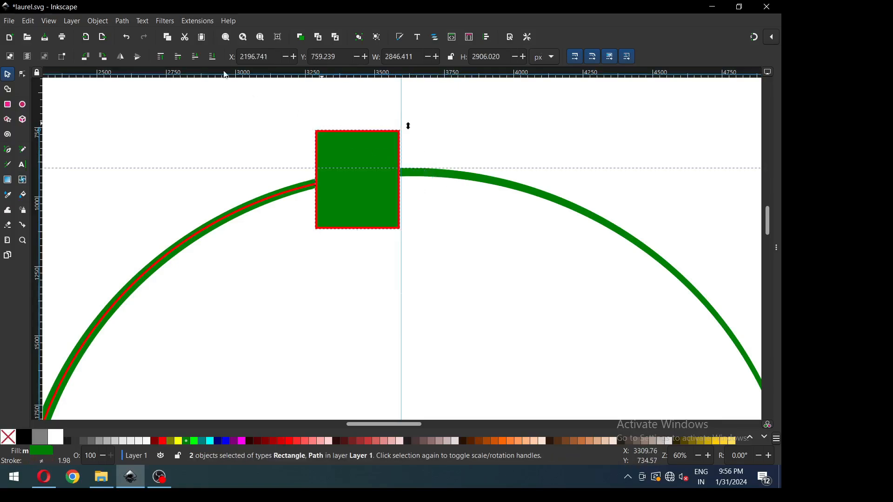
pyautogui.click(122, 21)
pyautogui.click(132, 89)
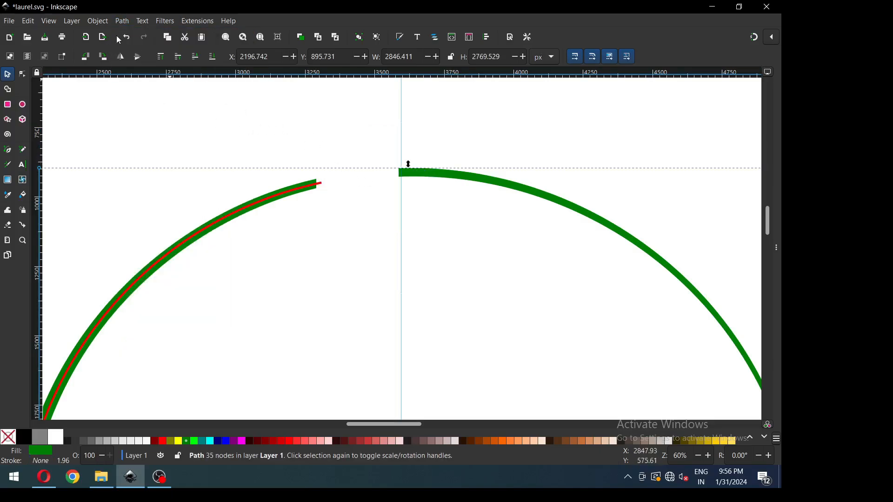
# - Break the green path apart and delete the part to the right of the vertical guide
pyautogui.click(123, 22)
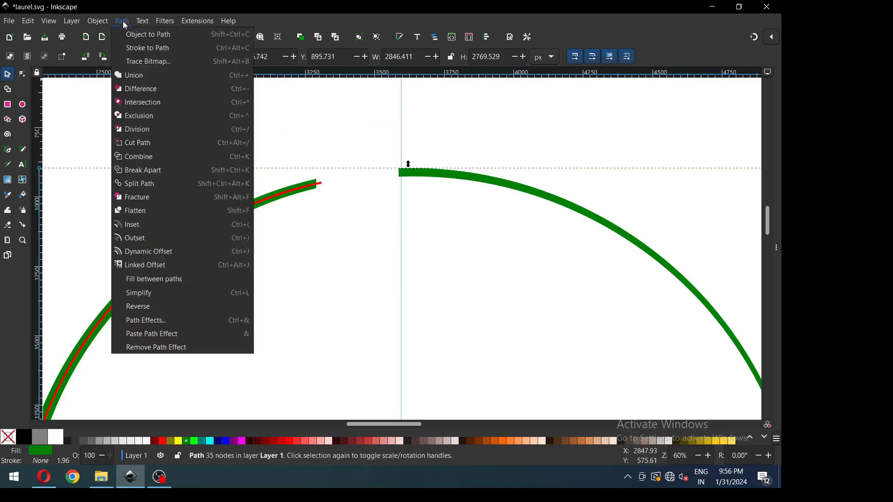
pyautogui.click(154, 171)
pyautogui.click(420, 158)
pyautogui.click(422, 172)
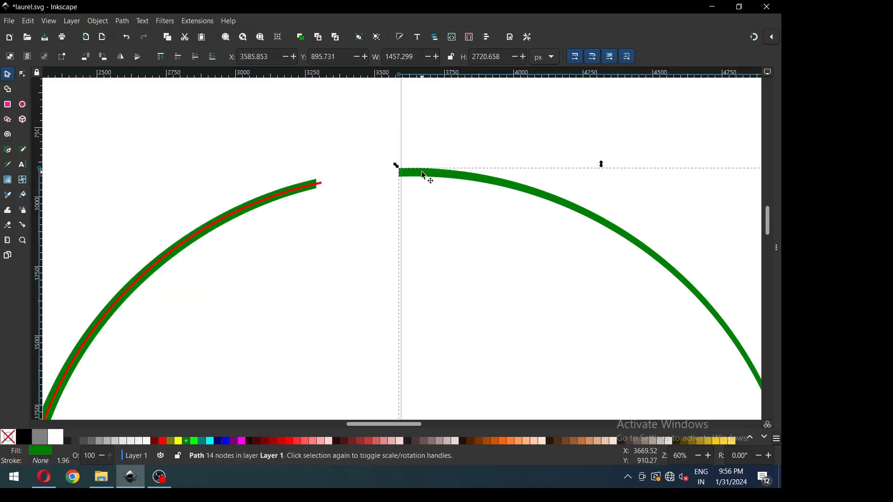
pyautogui.press('Delete')
# - Save the drawing with only the left half of the stem remaining
pyautogui.scroll(-5, 421, 176)
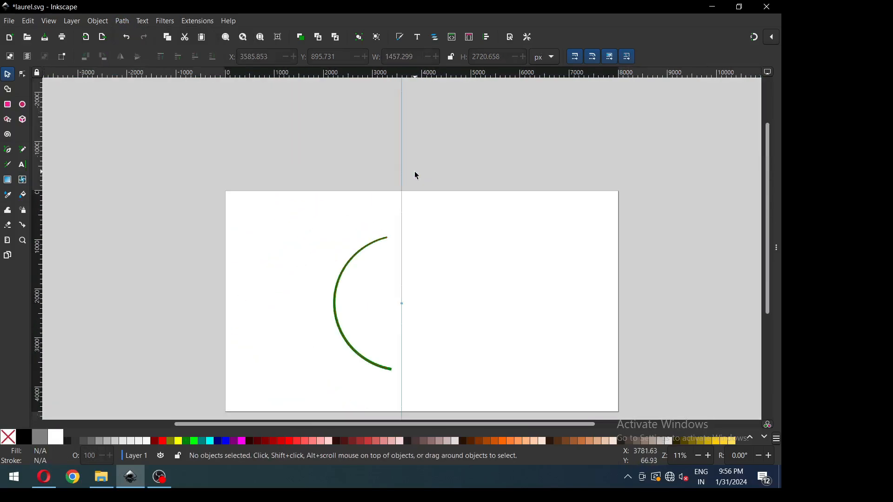
pyautogui.press('z')
pyautogui.moveTo(273, 213); pyautogui.dragTo(540, 392)
pyautogui.hotkey('ctrl', 's')
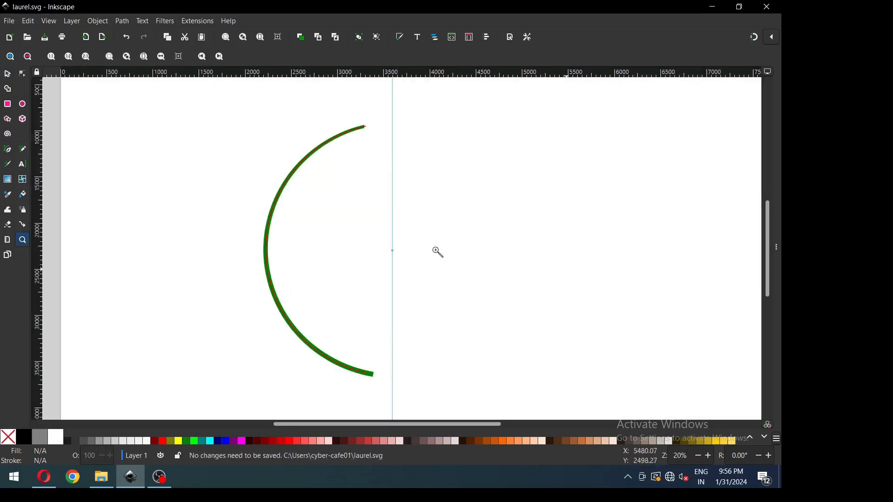
pyautogui.click(7, 74)
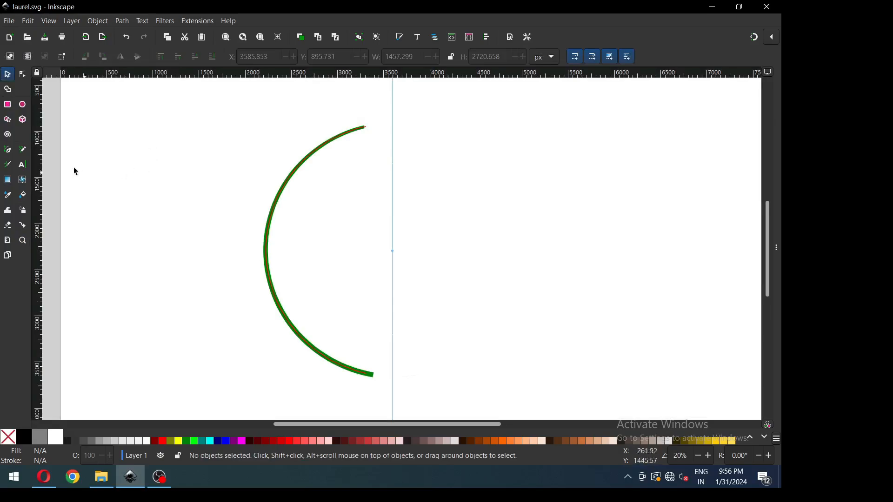
# - Draw a circle with a radius of about 468 px to the left of the stem and convert it to a path
pyautogui.click(22, 105)
pyautogui.moveTo(154, 178); pyautogui.dragTo(199, 222)
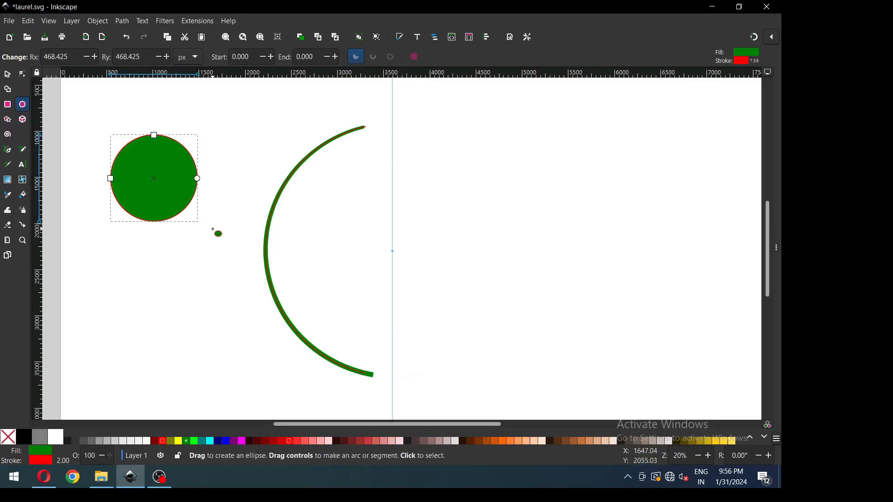
pyautogui.click(8, 75)
pyautogui.click(122, 21)
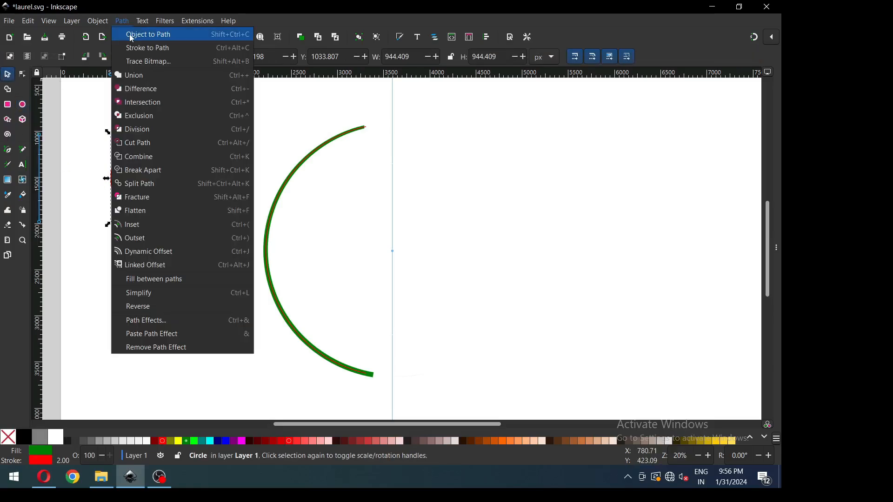
pyautogui.click(132, 39)
# - Duplicate the circle about 559 px straight down so the two overlap, and remove the fill from both
pyautogui.rightClick(157, 173)
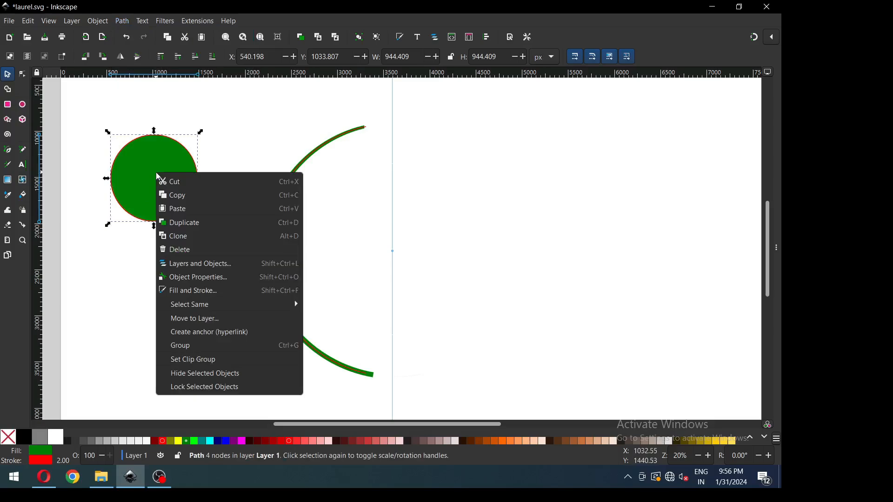
pyautogui.click(199, 222)
pyautogui.moveTo(179, 169); pyautogui.dragTo(184, 222)
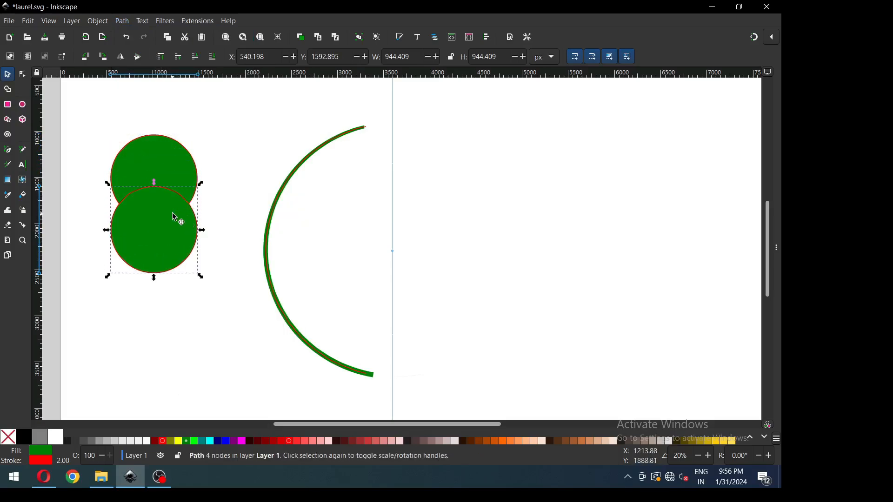
pyautogui.keyDown('shift'); pyautogui.click(173, 164); pyautogui.keyUp('shift')
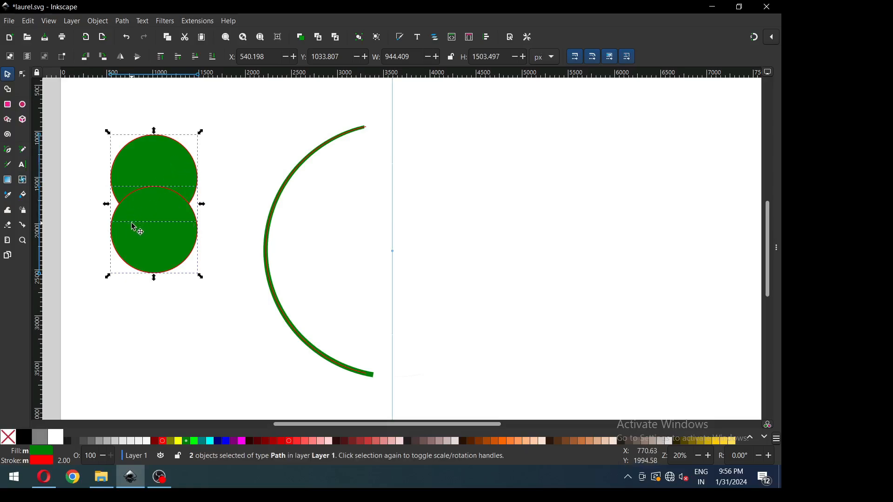
pyautogui.click(9, 438)
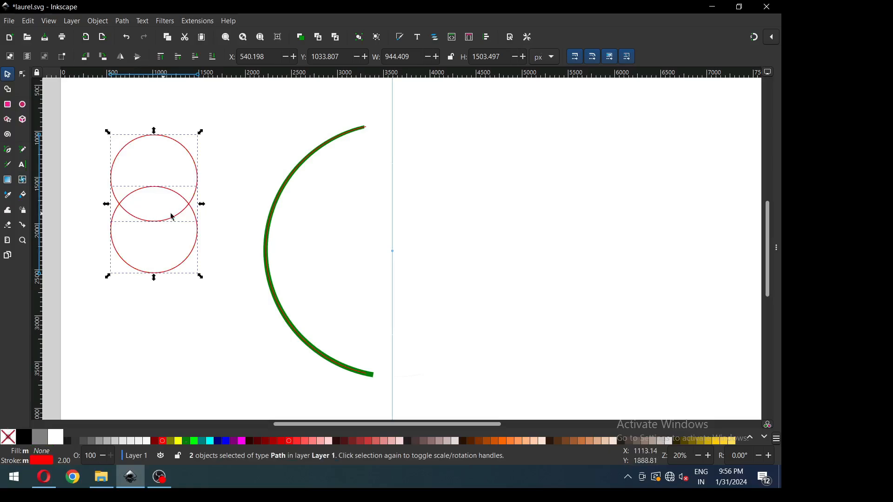
# - Move the lower circle about 55 px further down and intersect it with the upper circle to form a lens
pyautogui.click(196, 308)
pyautogui.click(181, 264)
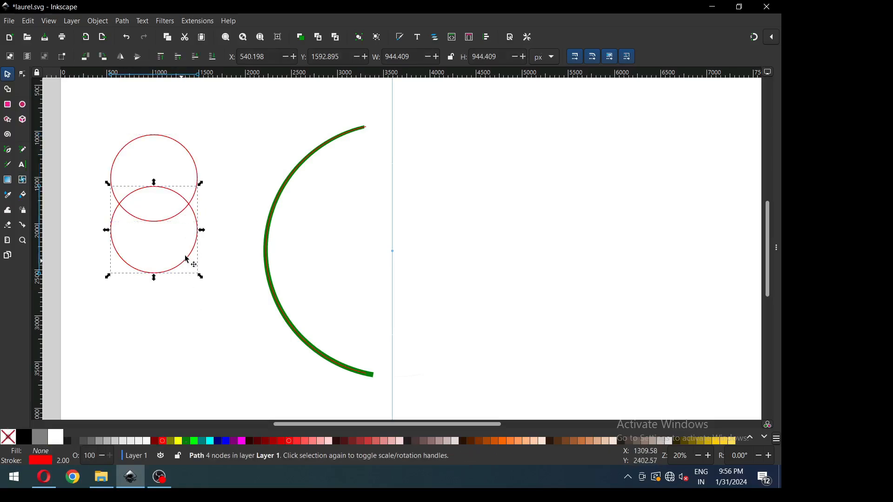
pyautogui.moveTo(195, 218); pyautogui.dragTo(195, 224)
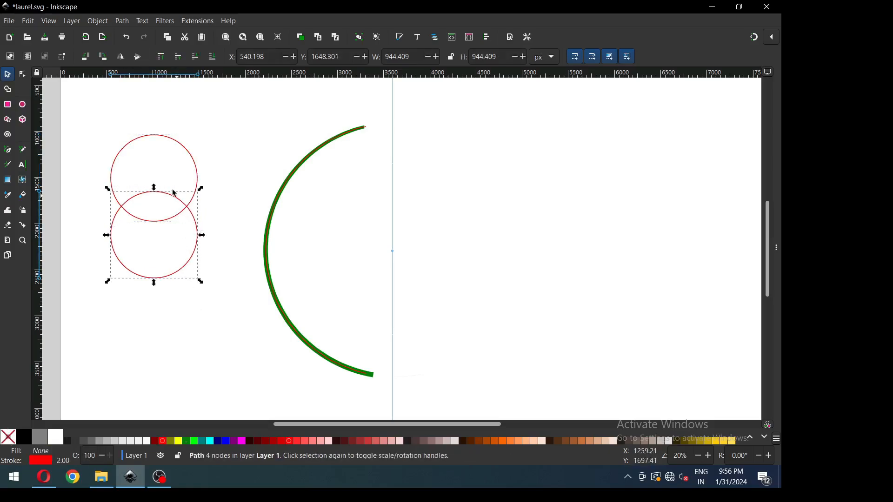
pyautogui.keyDown('shift'); pyautogui.click(195, 169); pyautogui.keyUp('shift')
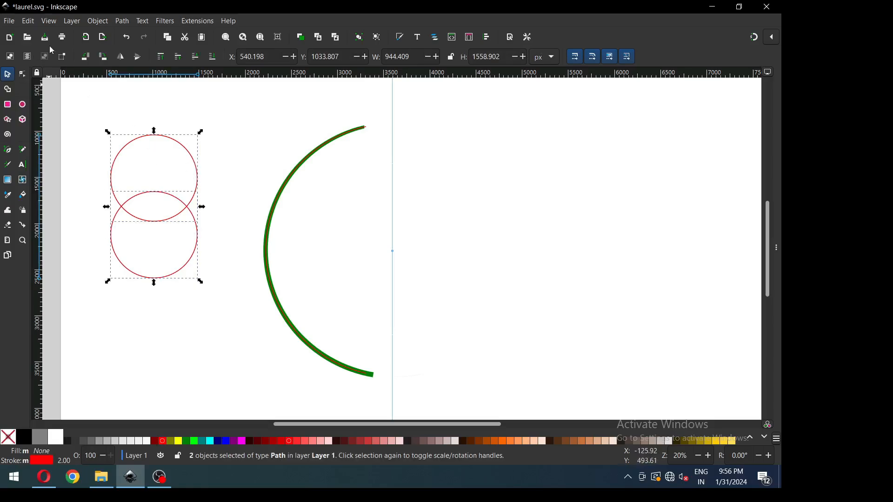
pyautogui.click(122, 22)
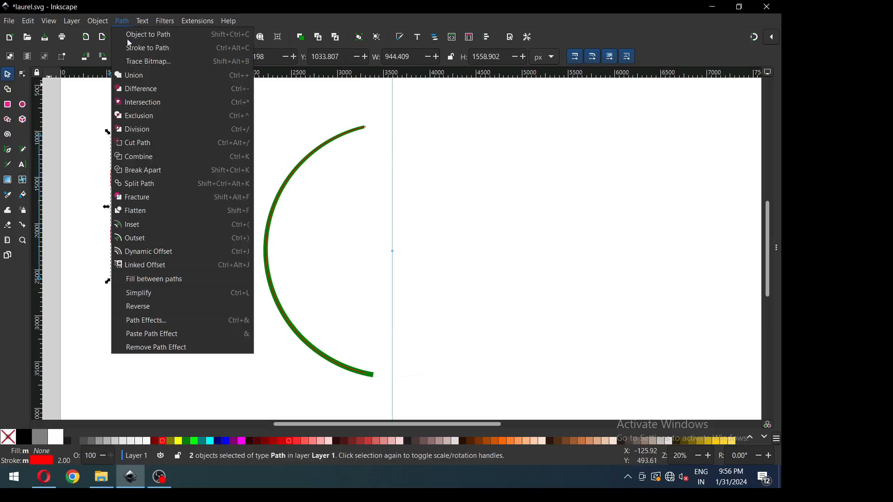
pyautogui.click(163, 103)
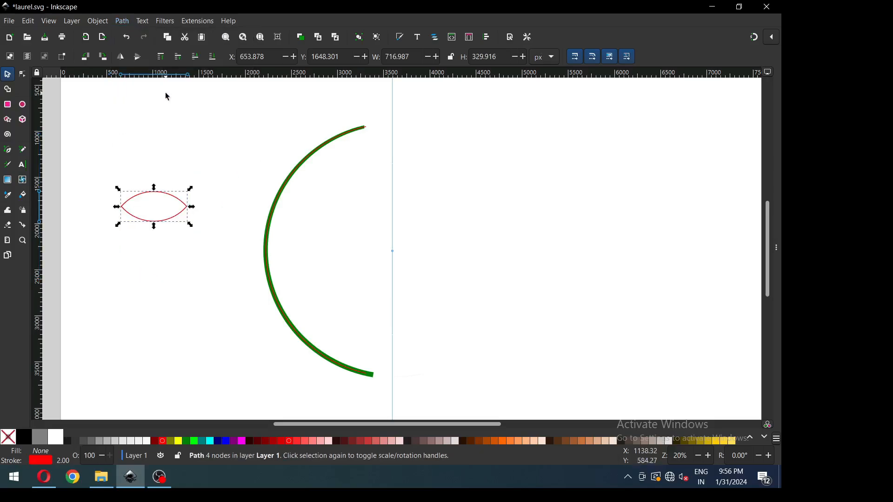
# - Reshape the lens into a leaf by shifting its upper and lower middle nodes left and its right tip outward, and save
pyautogui.click(22, 75)
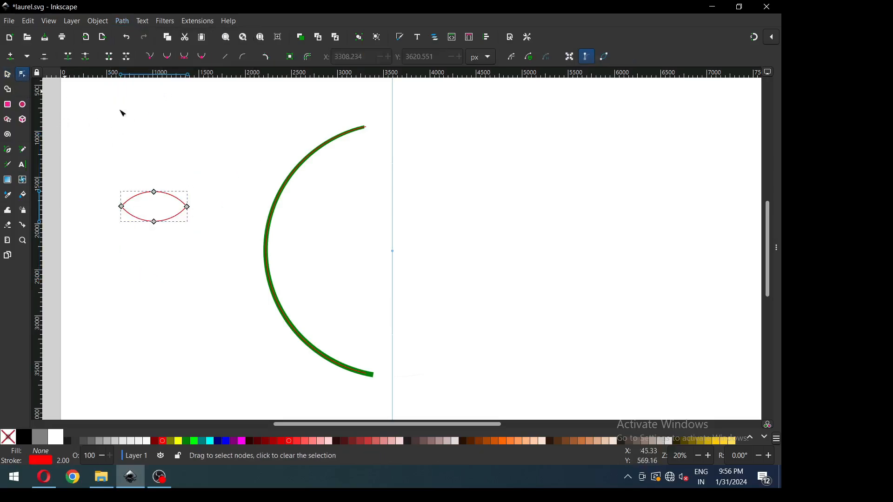
pyautogui.moveTo(144, 176); pyautogui.dragTo(170, 235)
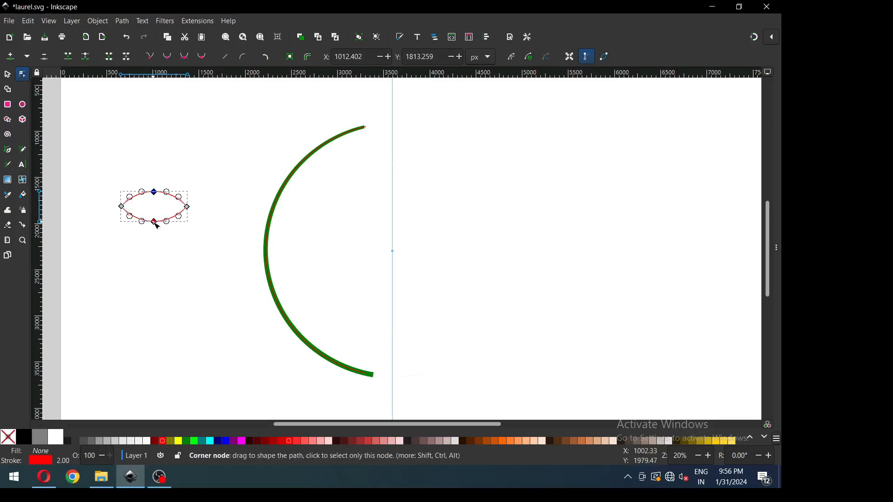
pyautogui.moveTo(154, 225); pyautogui.dragTo(152, 226)
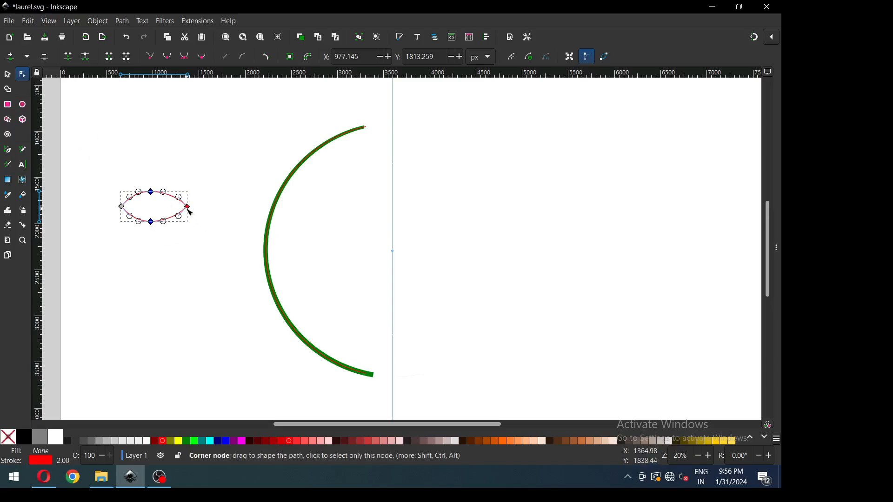
pyautogui.moveTo(187, 209); pyautogui.dragTo(190, 210)
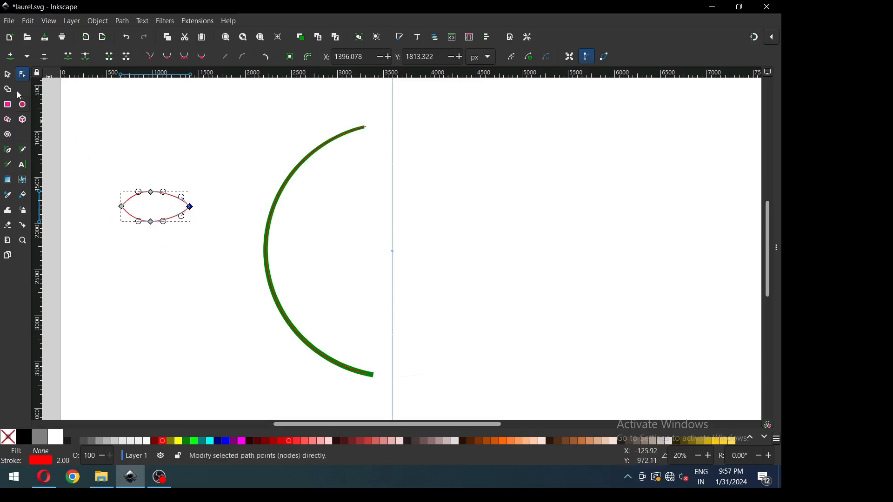
pyautogui.click(8, 75)
pyautogui.click(280, 166)
pyautogui.hotkey('ctrl', 's')
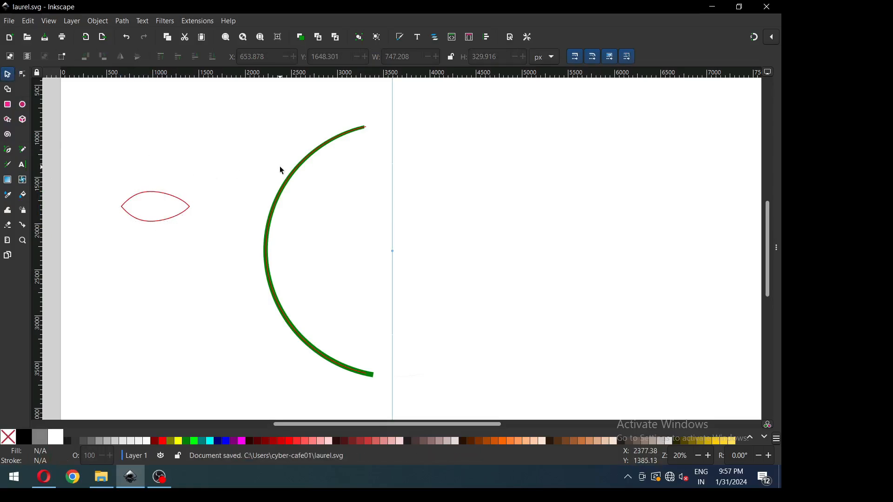
# - Fill the leaf with 90% Gray and remove its stroke
pyautogui.click(162, 224)
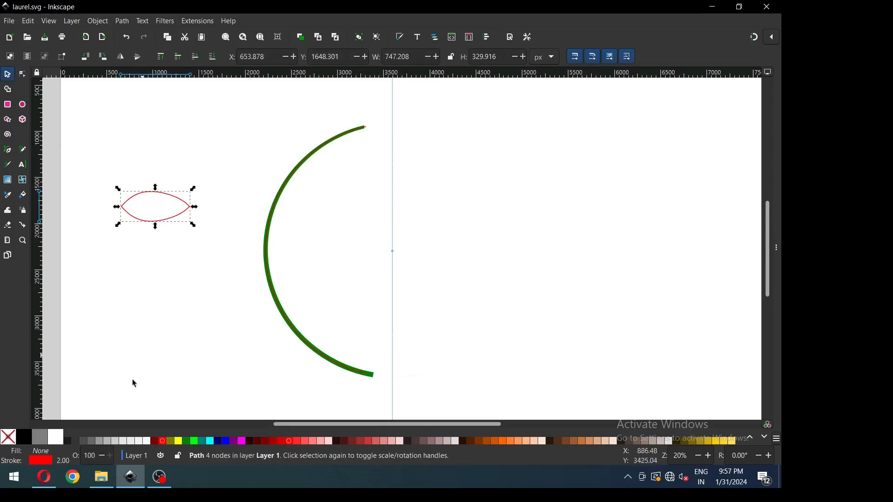
pyautogui.click(68, 440)
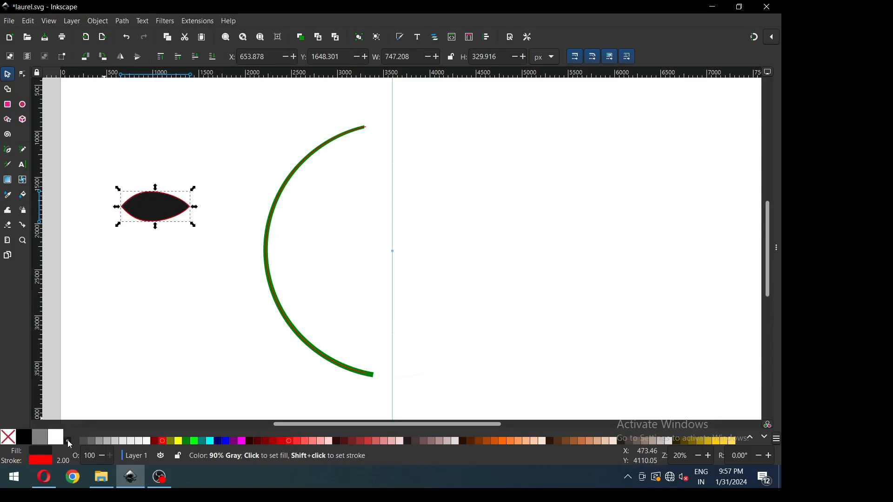
pyautogui.keyDown('shift'); pyautogui.click(11, 441); pyautogui.keyUp('shift')
pyautogui.click(163, 250)
pyautogui.click(167, 213)
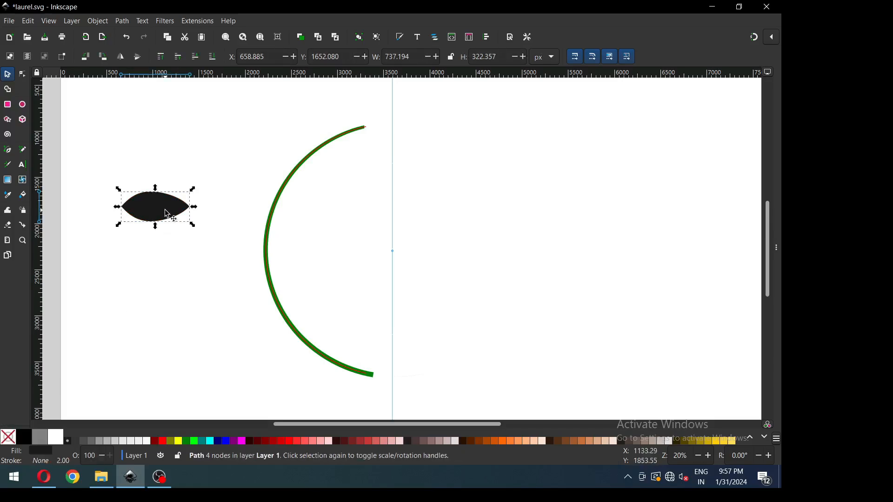
pyautogui.press('n')
pyautogui.press('Escape')
pyautogui.click(14, 74)
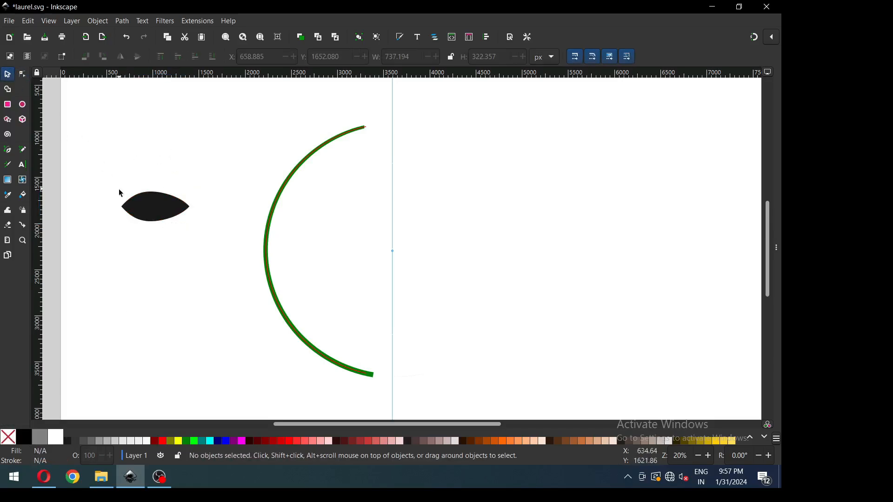
# - Move the leaf up above its old position, scale it down to about 392 × 171 px, and save the drawing
pyautogui.click(160, 207)
pyautogui.moveTo(160, 207); pyautogui.dragTo(164, 145)
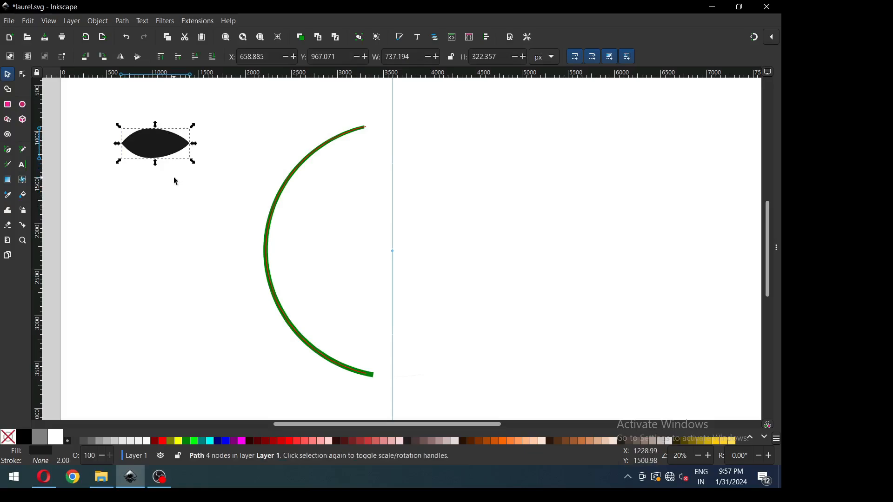
pyautogui.press('-')
pyautogui.press('-')
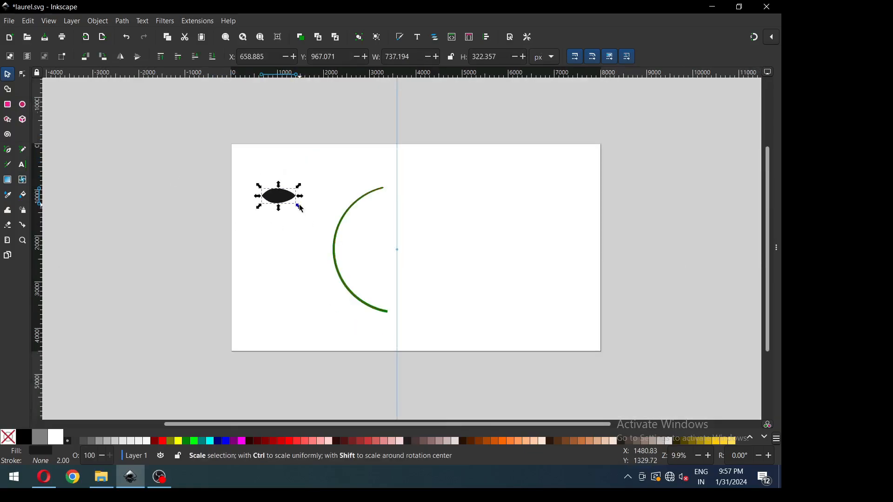
pyautogui.moveTo(300, 208); pyautogui.dragTo(293, 199)
pyautogui.press('z')
pyautogui.moveTo(211, 132); pyautogui.dragTo(530, 350)
pyautogui.hotkey('ctrl', 's')
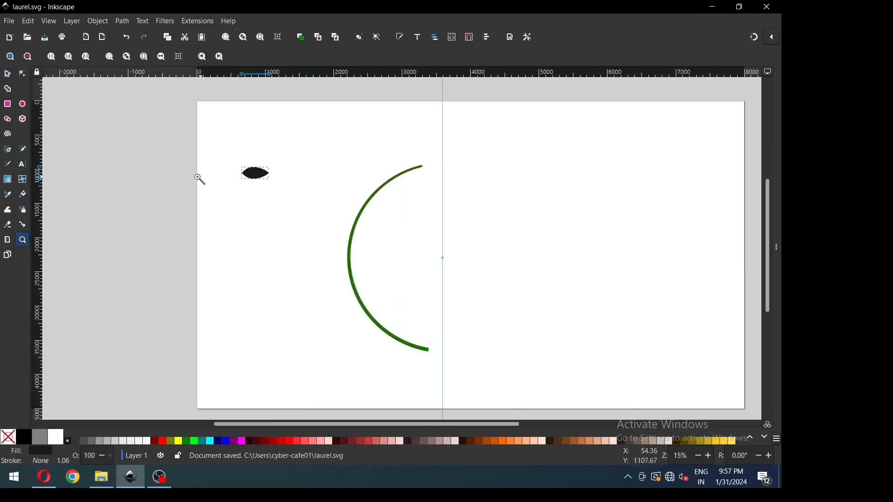
# - Move the leaf closer to the page's upper-left corner and shrink it to about 337 × 130 px
pyautogui.click(8, 75)
pyautogui.moveTo(268, 174); pyautogui.dragTo(270, 151)
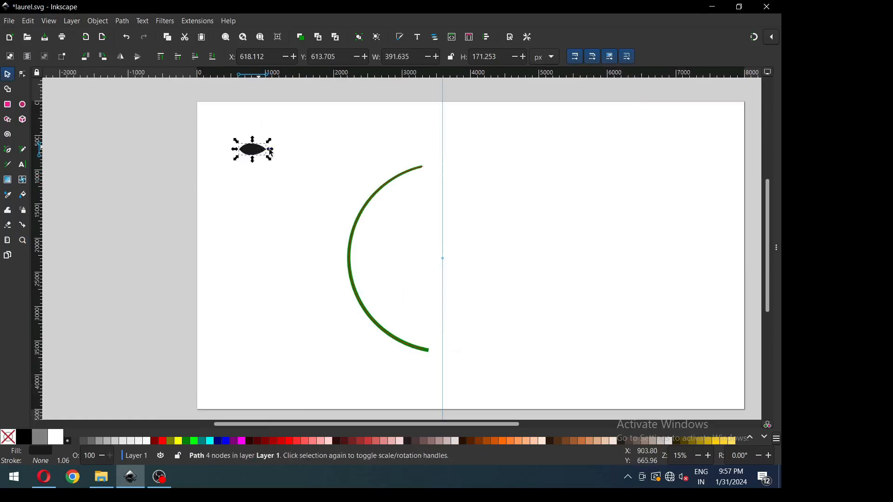
pyautogui.click(268, 157)
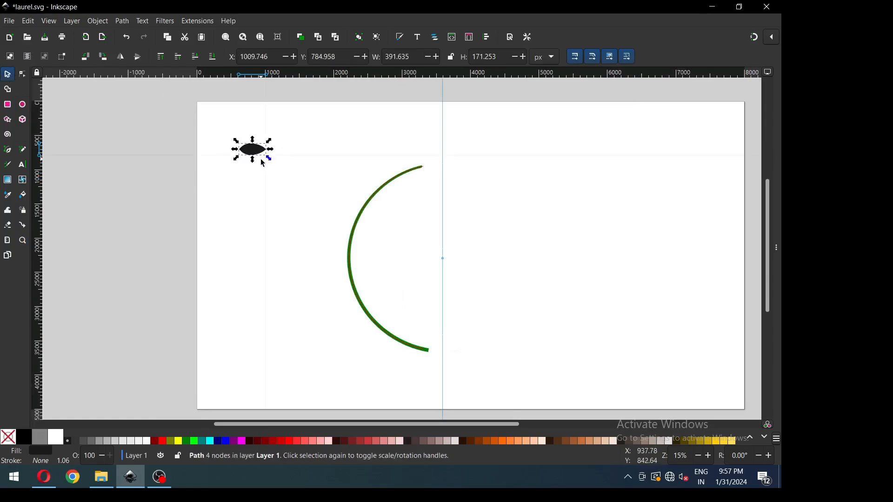
pyautogui.moveTo(271, 159); pyautogui.dragTo(267, 157)
# - Duplicate the leaf, place the copy near the page's lower left at about 473 × 178 px, and save the drawing
pyautogui.rightClick(251, 152)
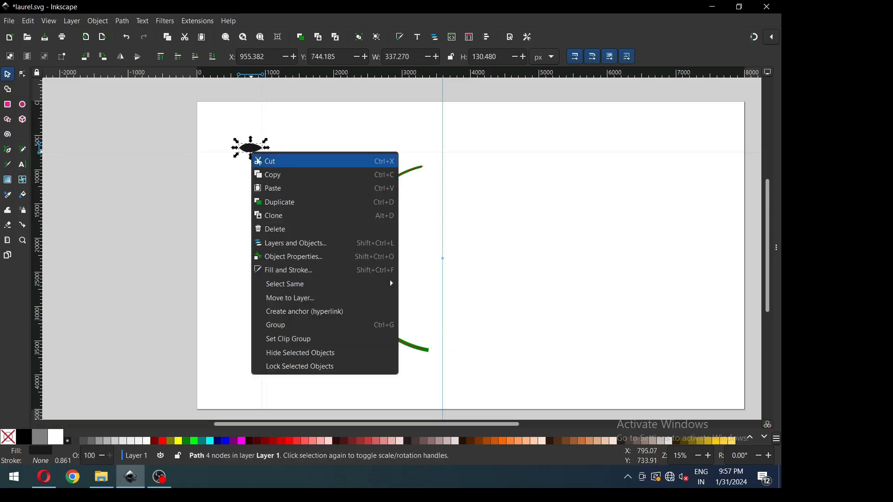
pyautogui.click(286, 203)
pyautogui.moveTo(253, 158); pyautogui.dragTo(248, 310)
pyautogui.click(286, 240)
pyautogui.hotkey('ctrl', 's')
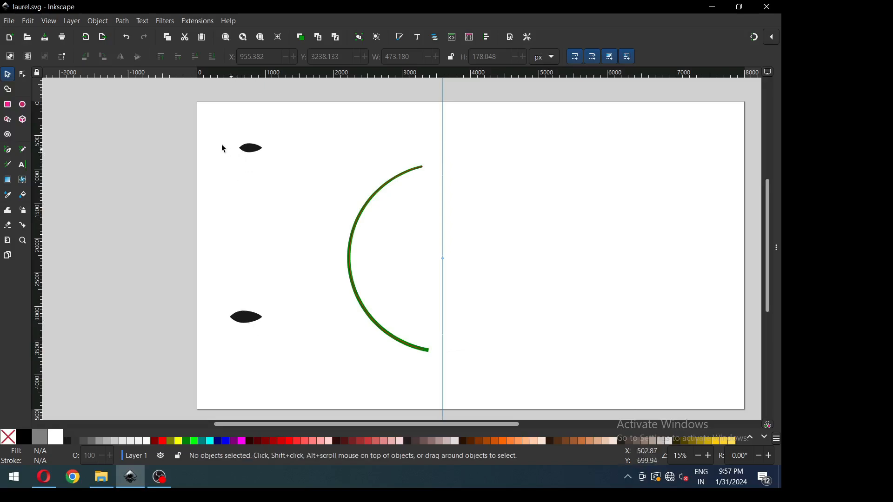
# - Rotate the small upper leaf clockwise so that it slopes steeply down to the right, and save the drawing
pyautogui.click(255, 151)
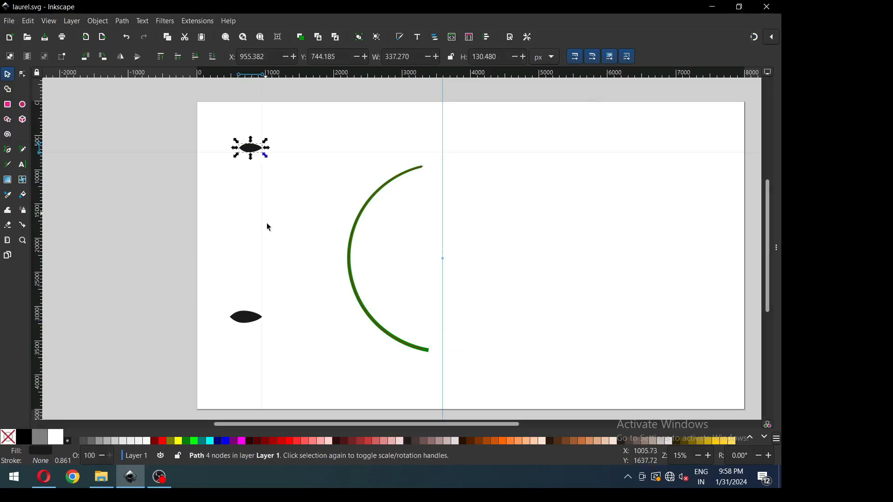
pyautogui.click(253, 149)
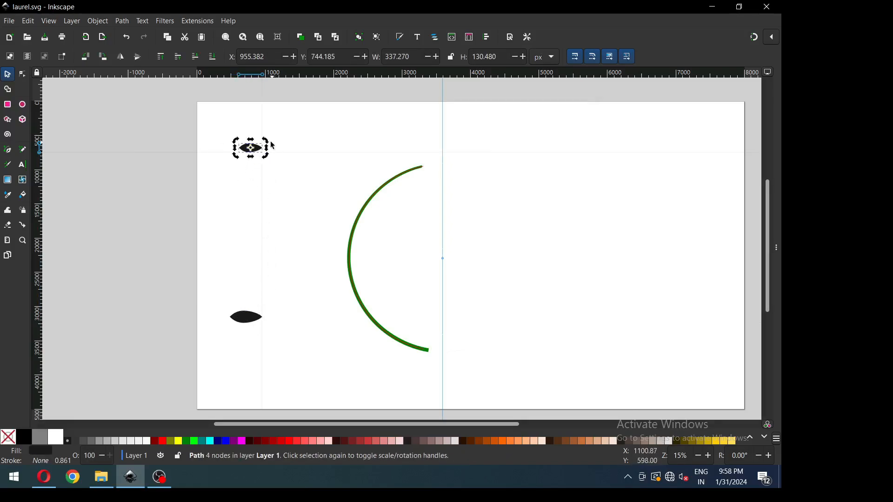
pyautogui.moveTo(266, 142); pyautogui.dragTo(267, 148)
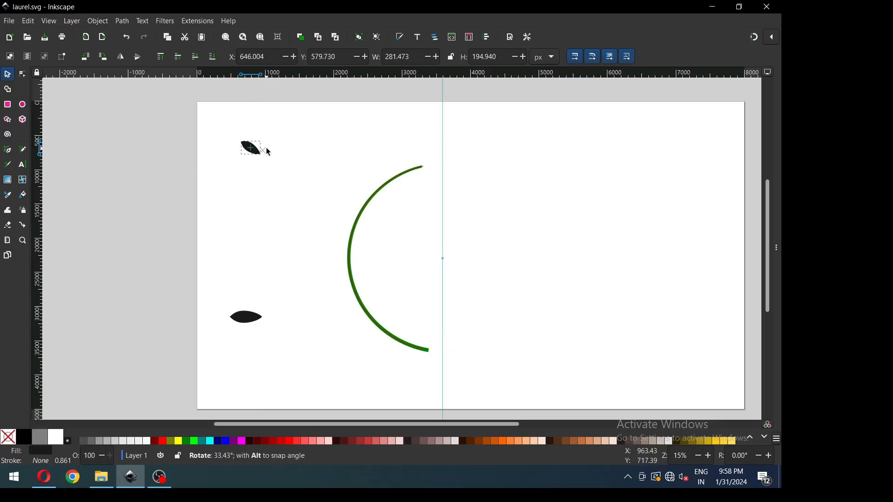
pyautogui.moveTo(266, 148); pyautogui.dragTo(265, 153)
pyautogui.click(269, 205)
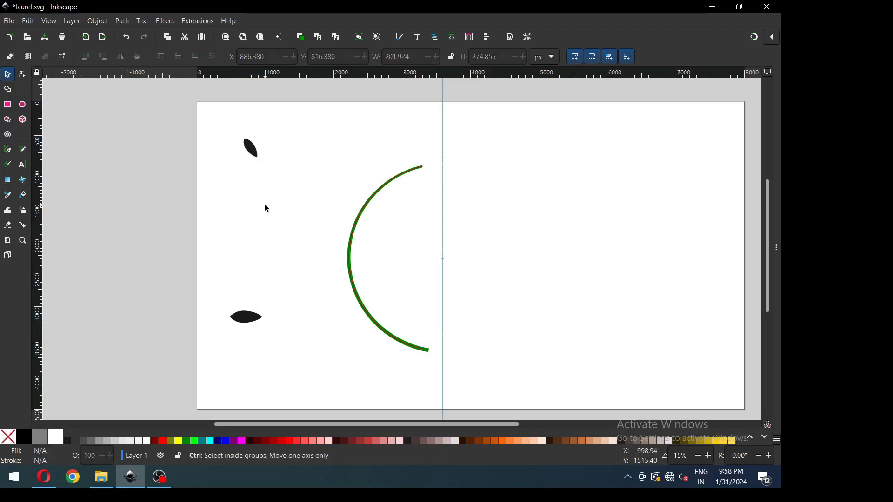
pyautogui.hotkey('ctrl', 's')
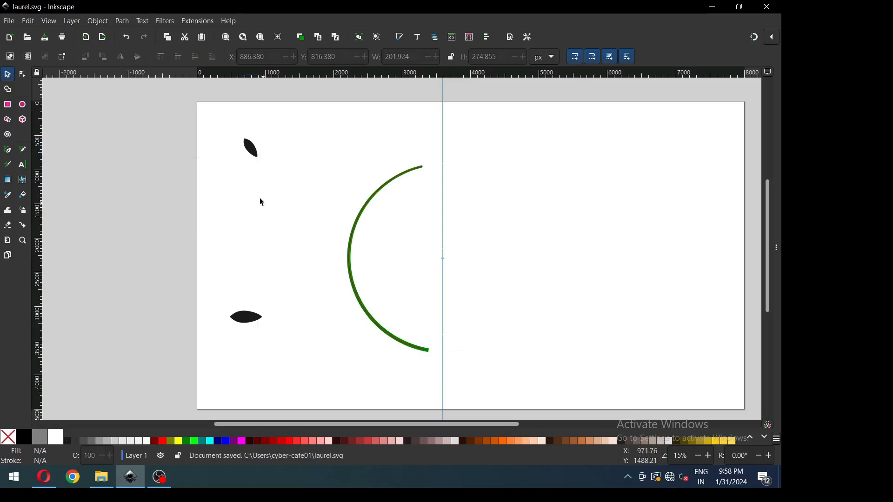
# - Interpolate between the small upper leaf and the large lower leaf with 10 steps, exponent 1.0 and duplicated endpaths, discarding extra nodes
pyautogui.click(251, 151)
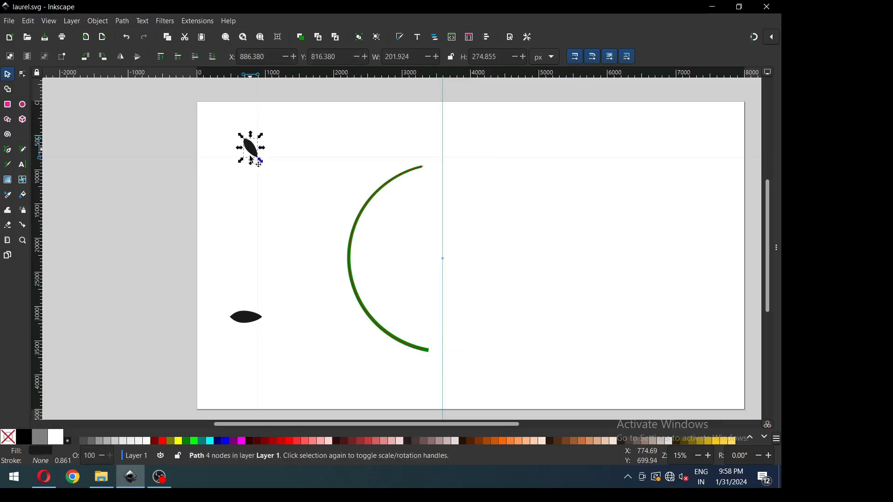
pyautogui.keyDown('shift'); pyautogui.click(249, 325); pyautogui.keyUp('shift')
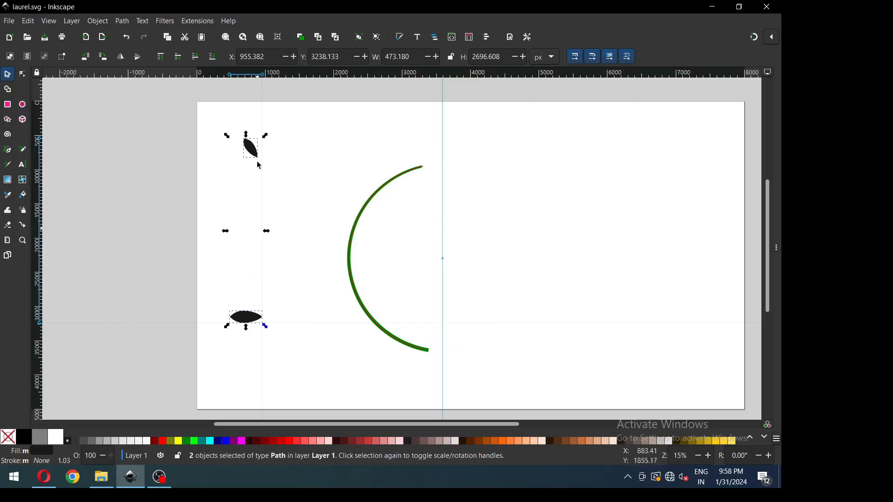
pyautogui.click(198, 22)
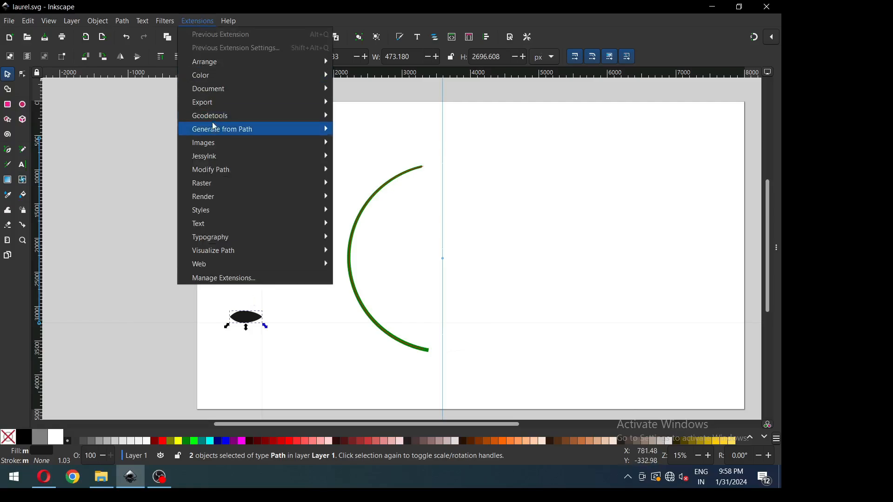
pyautogui.moveTo(279, 129)
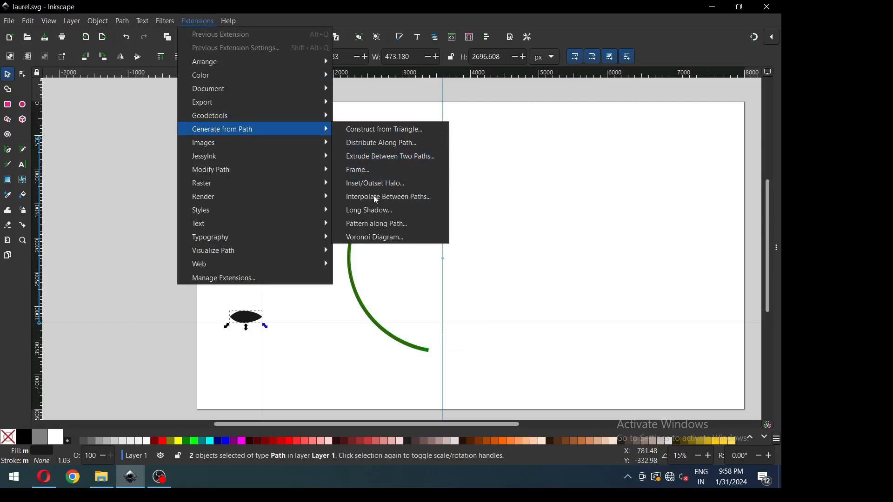
pyautogui.click(401, 201)
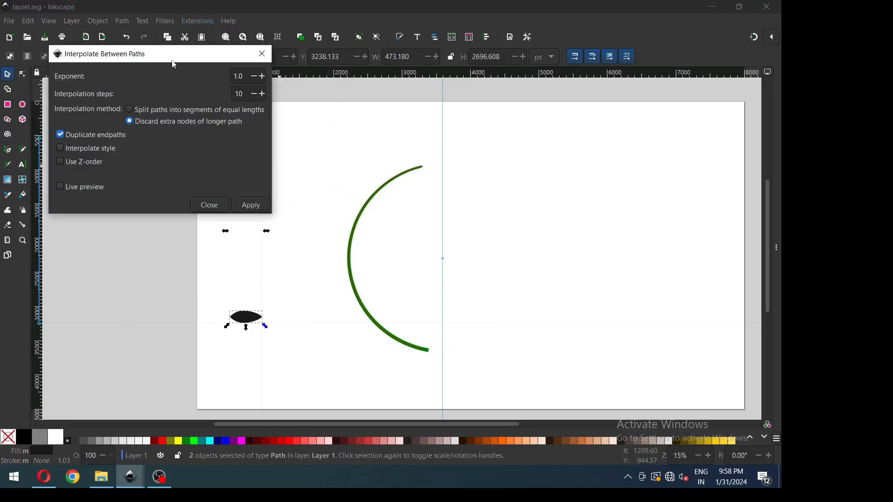
pyautogui.moveTo(172, 61); pyautogui.dragTo(481, 110)
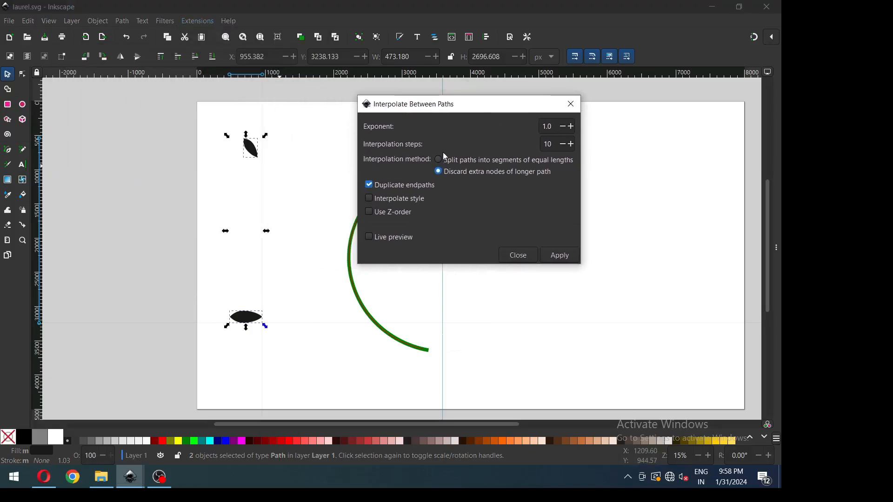
pyautogui.click(371, 238)
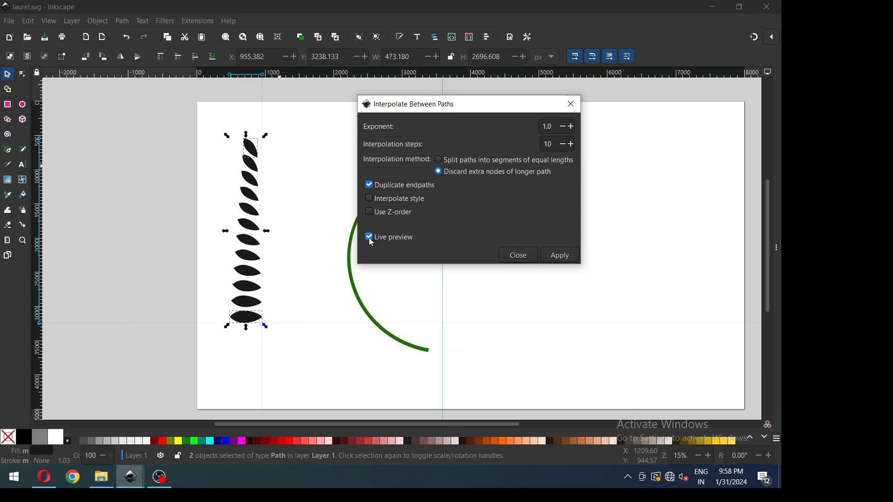
pyautogui.click(562, 256)
pyautogui.click(518, 256)
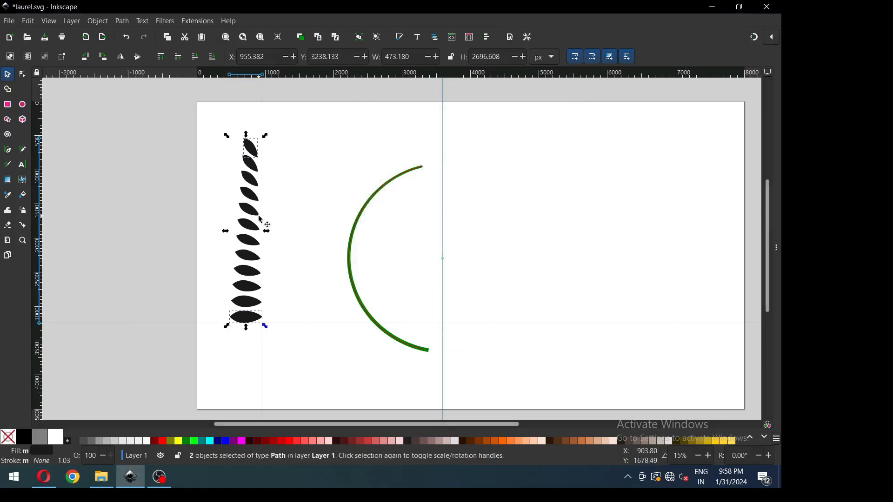
# - Move the interpolated leaf group away from the two original leaves to about X 1567 px and ungroup it
pyautogui.click(264, 183)
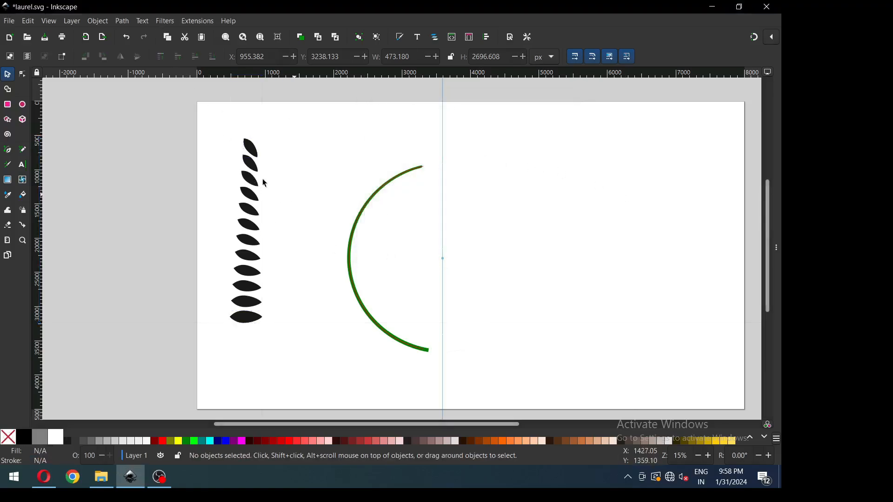
pyautogui.click(255, 170)
pyautogui.moveTo(255, 170); pyautogui.dragTo(297, 168)
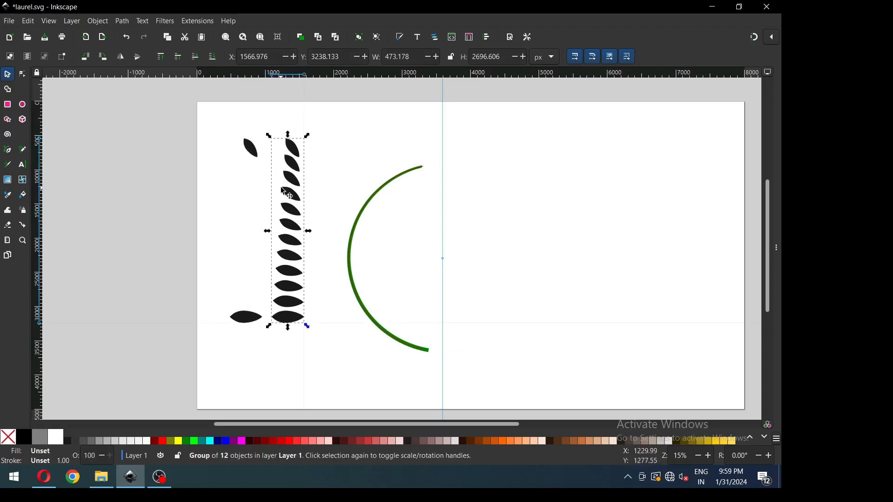
pyautogui.click(97, 20)
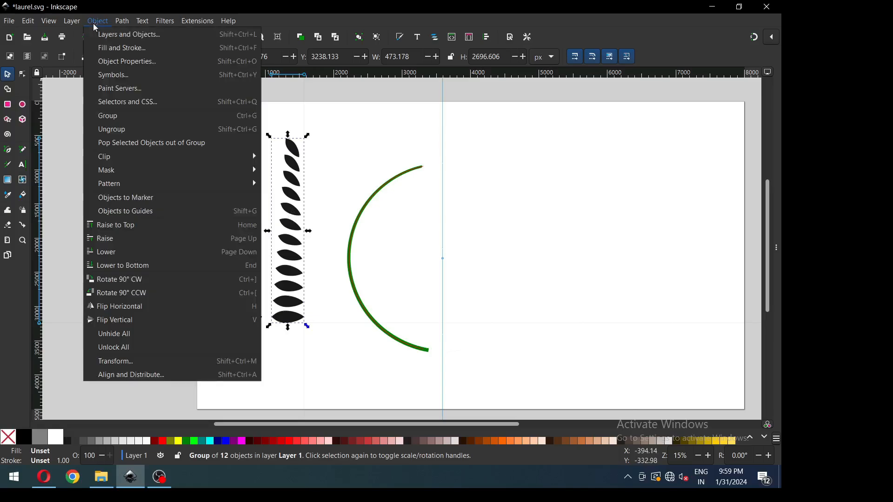
pyautogui.click(110, 130)
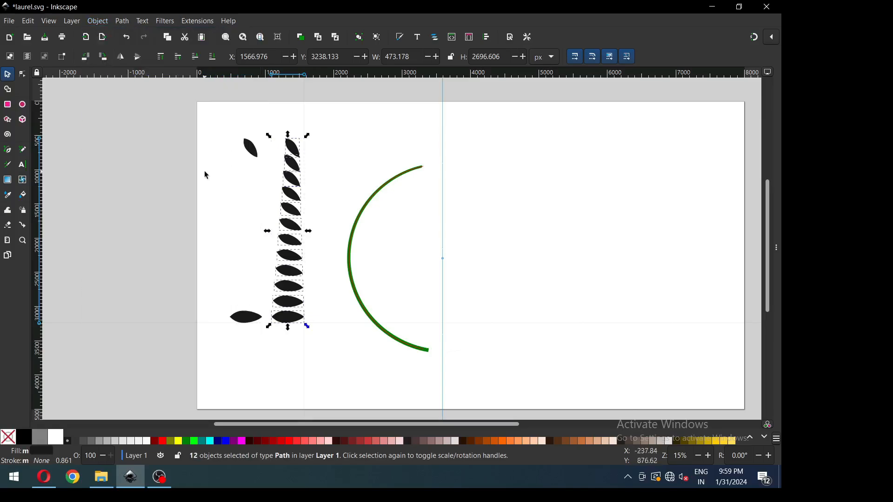
# - Align the ungrouped leaves along their right edges and move the column to about X 1549 px
pyautogui.moveTo(778, 254); pyautogui.dragTo(740, 257)
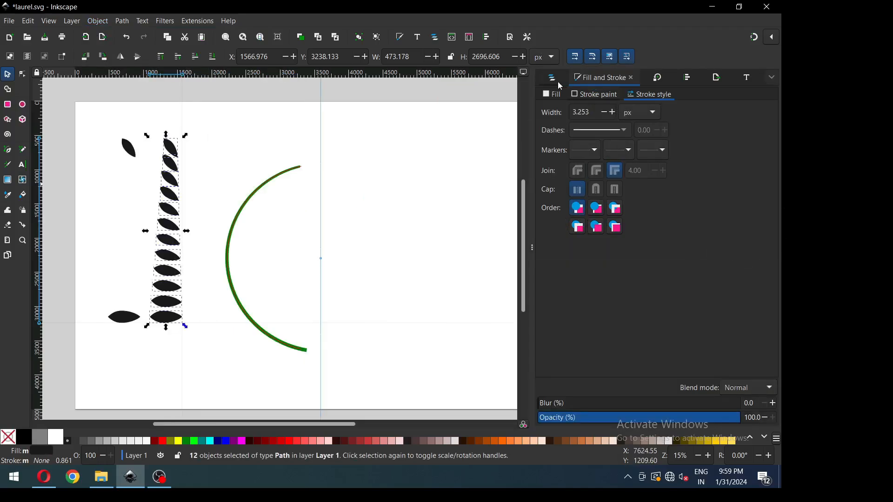
pyautogui.click(682, 80)
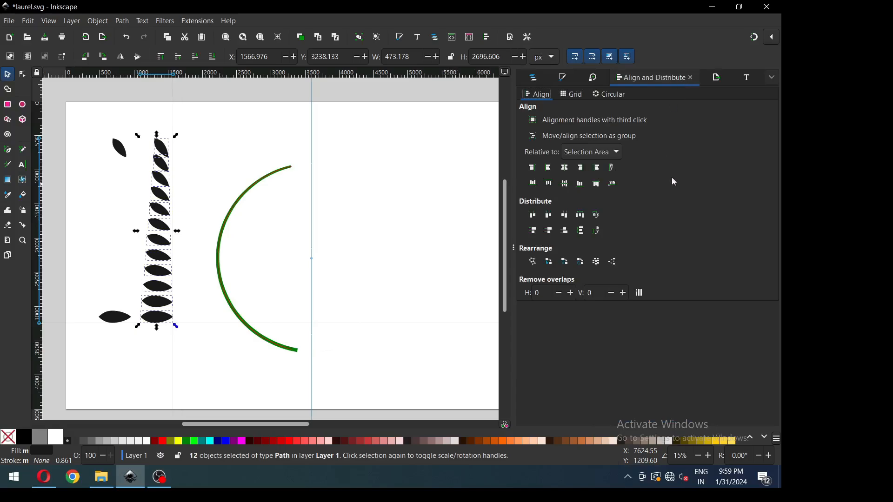
pyautogui.click(98, 21)
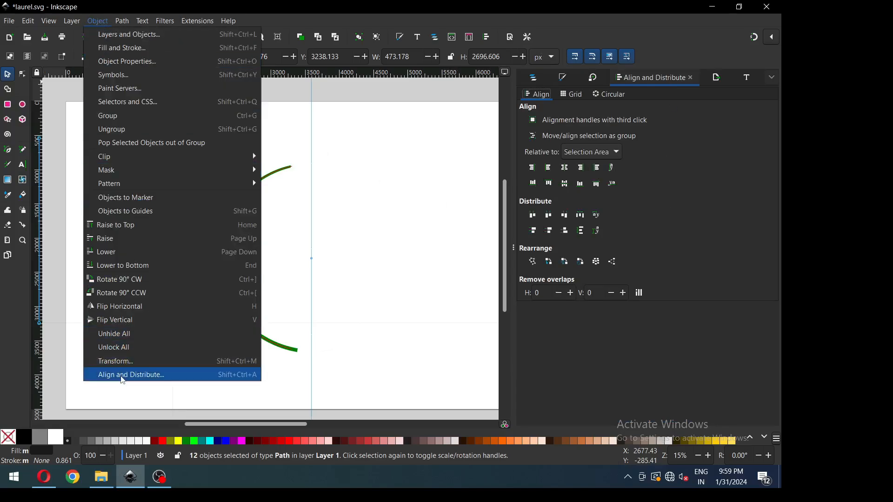
pyautogui.click(139, 376)
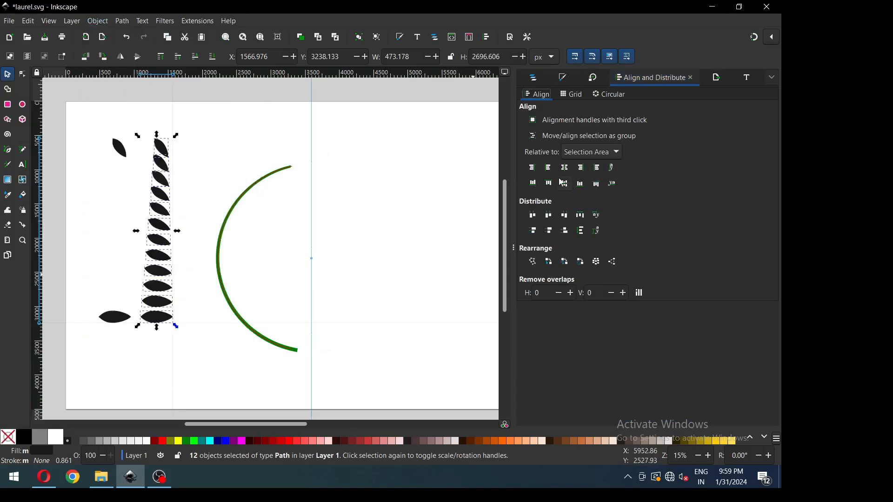
pyautogui.click(533, 168)
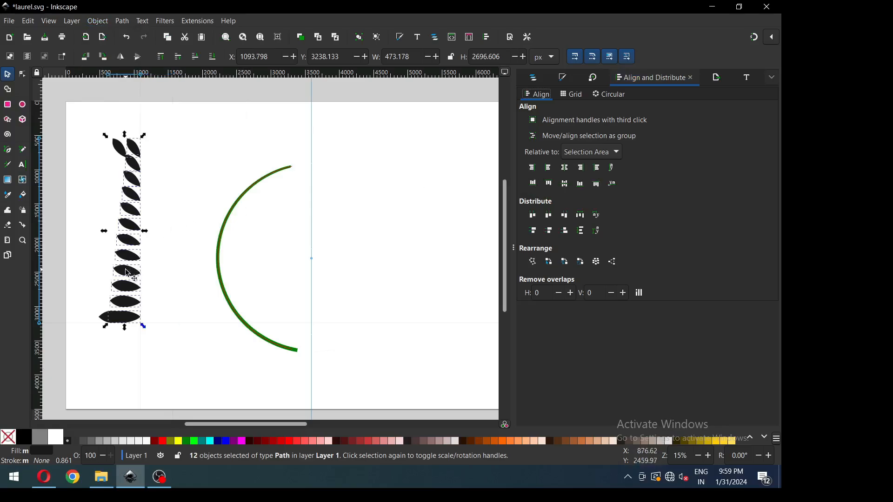
pyautogui.moveTo(128, 273); pyautogui.dragTo(153, 276)
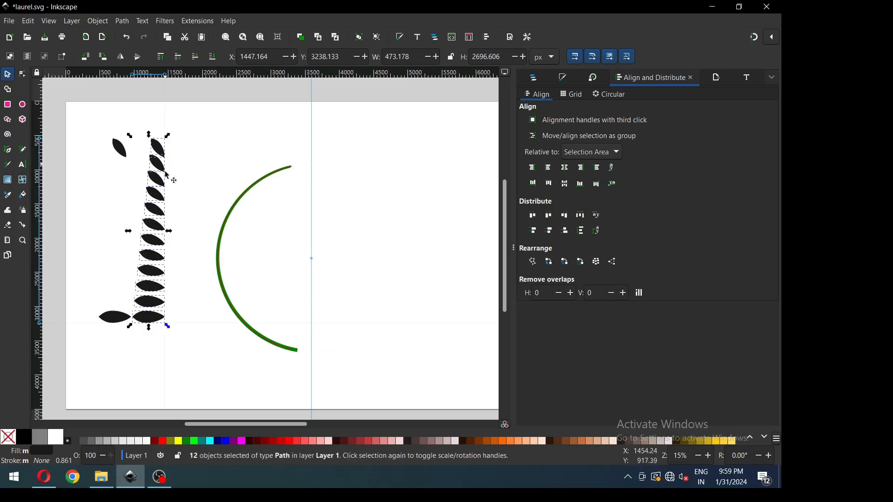
pyautogui.moveTo(159, 323); pyautogui.dragTo(166, 323)
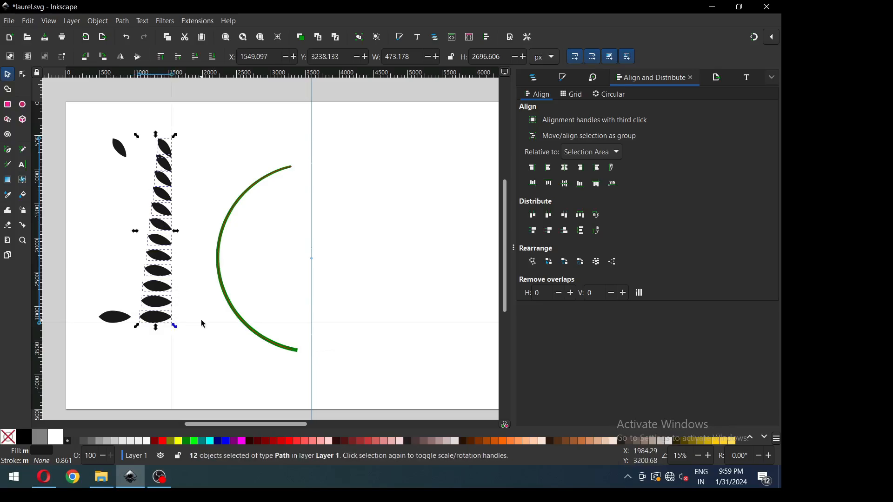
# - Duplicate the leaf column, flip the copy horizontally, and place it beside the original as its mirrored half
pyautogui.rightClick(165, 321)
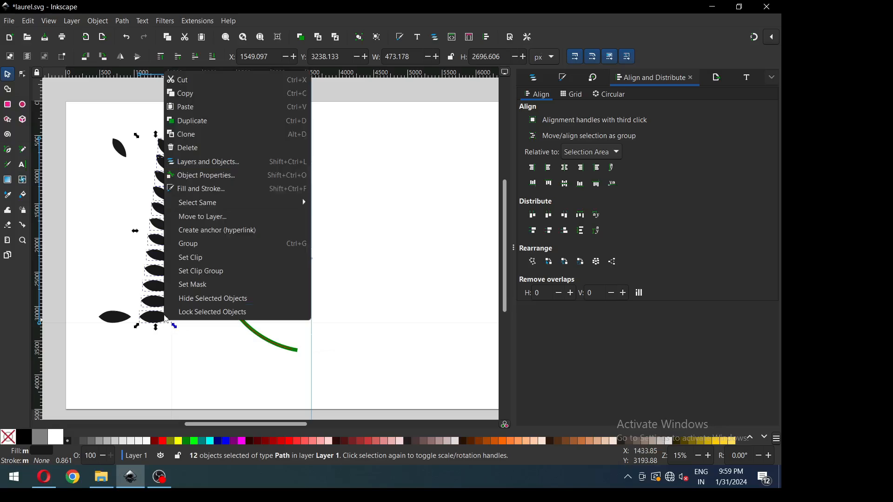
pyautogui.click(200, 121)
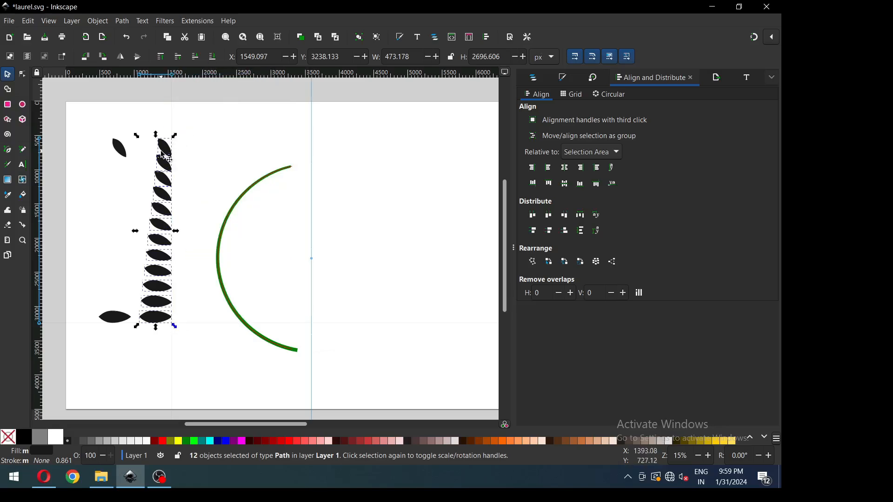
pyautogui.moveTo(166, 152); pyautogui.dragTo(186, 151)
pyautogui.click(125, 59)
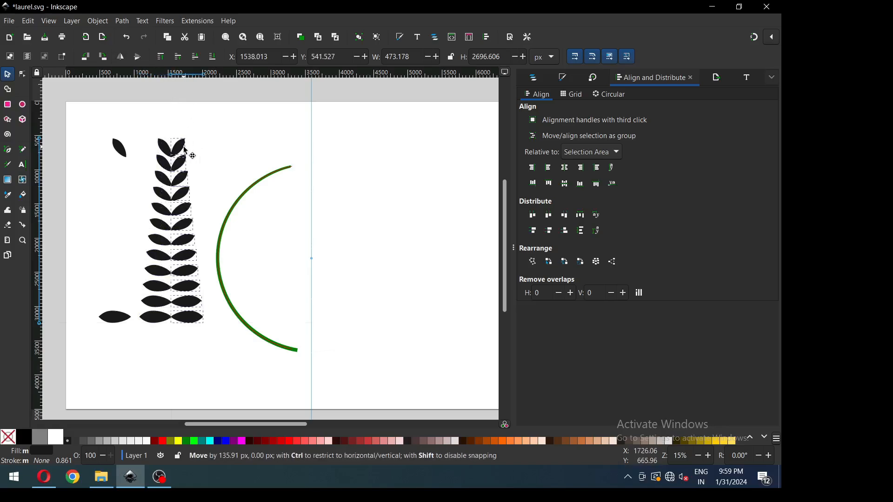
pyautogui.moveTo(186, 151); pyautogui.dragTo(215, 187)
# - Nudge the mirrored column to about X 1552 px so the leaf tips nearly touch, and save the drawing
pyautogui.press('z')
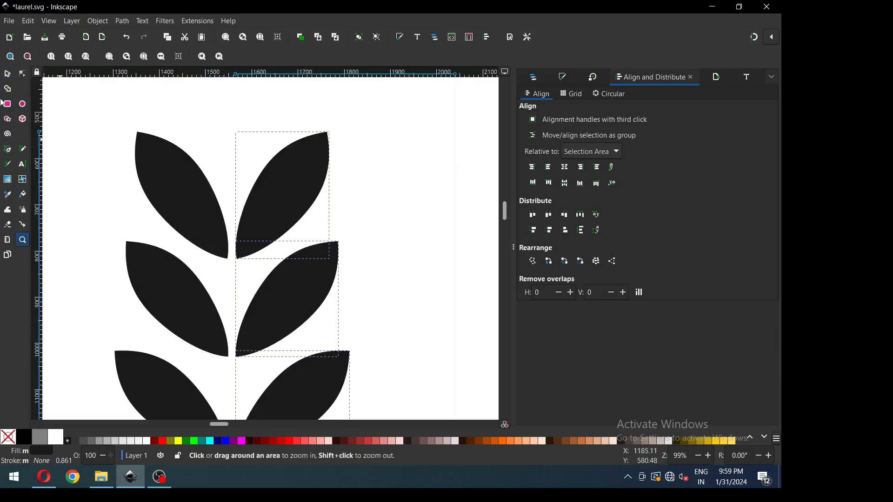
pyautogui.doubleClick(7, 74)
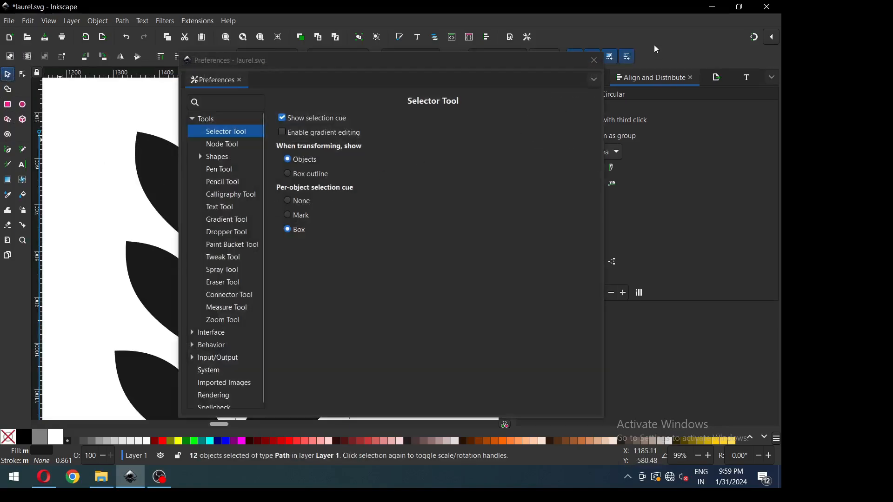
pyautogui.click(594, 60)
pyautogui.moveTo(295, 199); pyautogui.dragTo(287, 195)
pyautogui.click(379, 180)
pyautogui.hotkey('ctrl', 's')
pyautogui.hotkey('ctrl', 's')
# - Move the original small leaf above the paired columns, centred over them at about X 1449, Y 252 px
pyautogui.press('-')
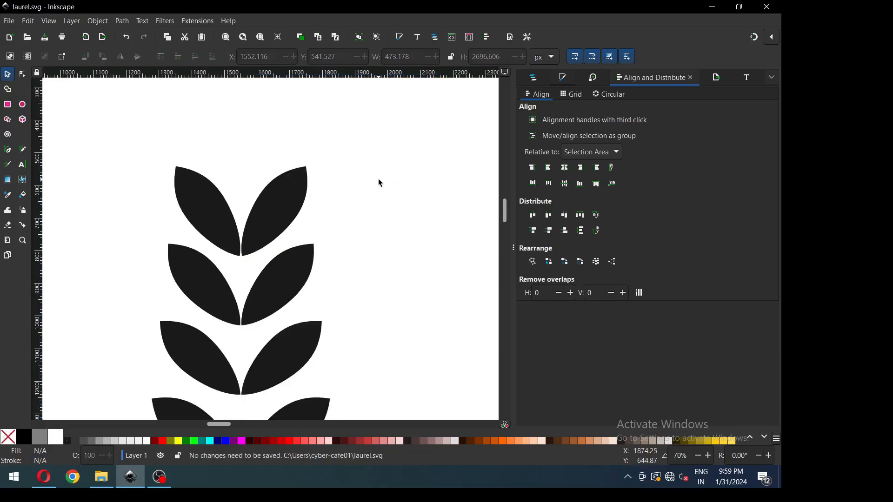
pyautogui.press('-')
pyautogui.press('-')
pyautogui.press('-')
pyautogui.press('-')
pyautogui.press('-')
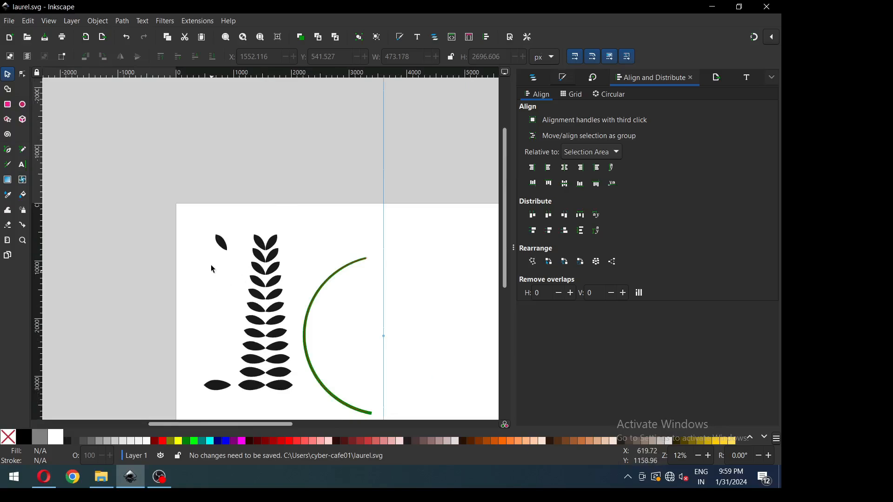
pyautogui.click(225, 246)
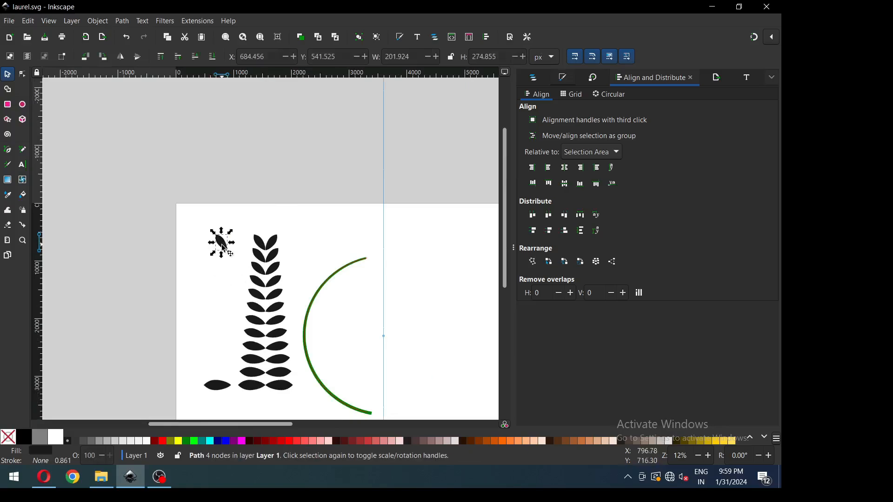
pyautogui.moveTo(225, 245); pyautogui.dragTo(347, 265)
pyautogui.press('z')
pyautogui.press('s')
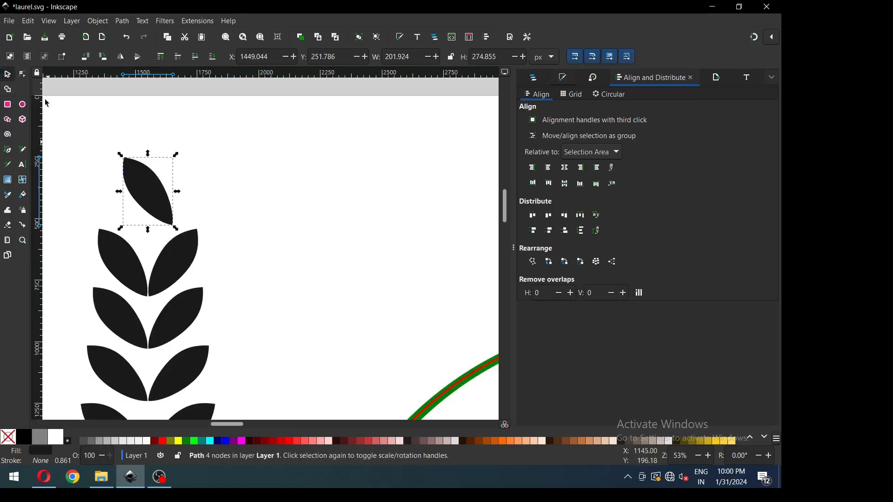
# - Rotate the small leaf above the columns so that it points straight up, about 131 × 337 px
pyautogui.click(149, 199)
pyautogui.moveTo(176, 152); pyautogui.dragTo(178, 179)
pyautogui.click(189, 209)
pyautogui.click(149, 183)
pyautogui.click(155, 172)
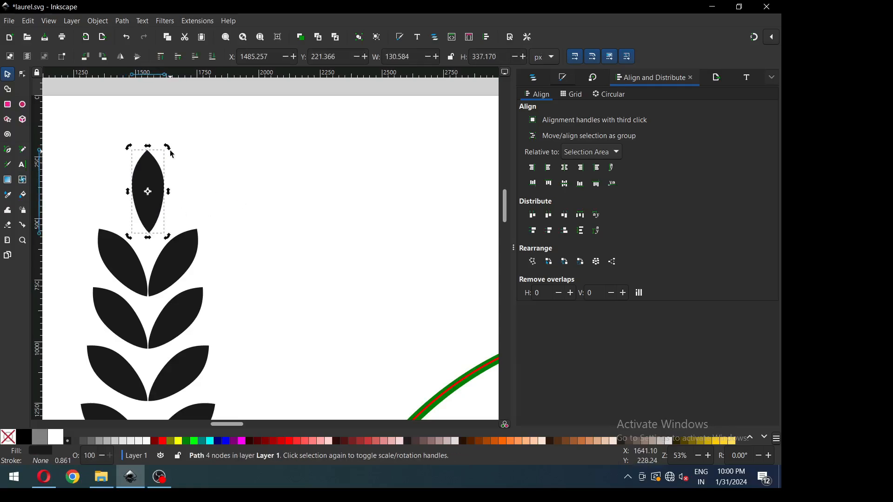
pyautogui.moveTo(172, 148); pyautogui.dragTo(173, 150)
pyautogui.click(177, 197)
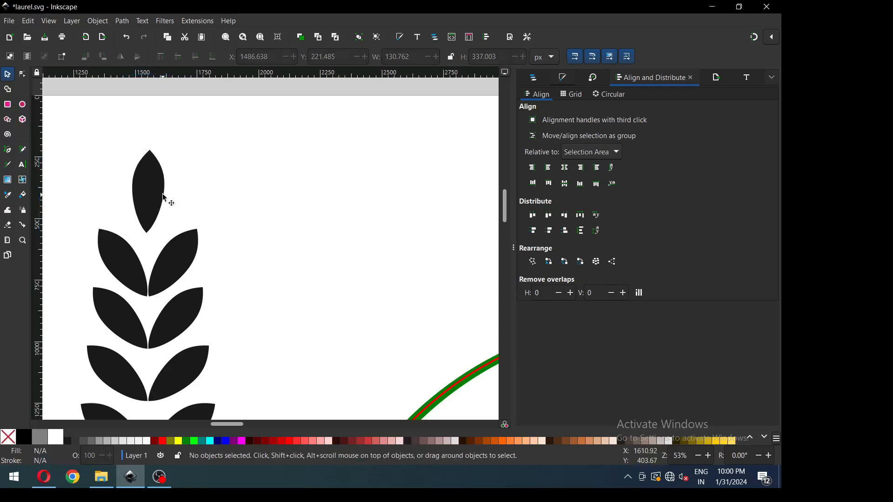
# - Lower the upright leaf between the topmost leaf pair to about X 1494, Y 306 px, and save the drawing
pyautogui.moveTo(148, 191); pyautogui.dragTo(152, 211)
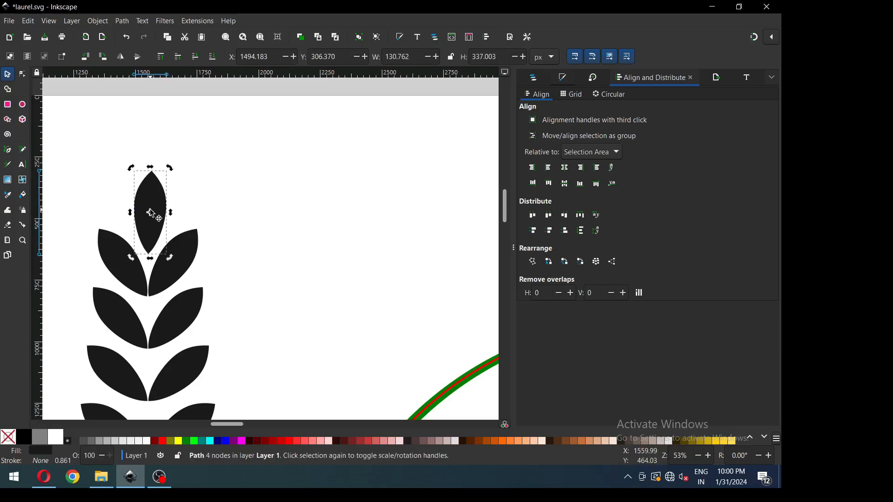
pyautogui.click(231, 193)
pyautogui.hotkey('ctrl', 's')
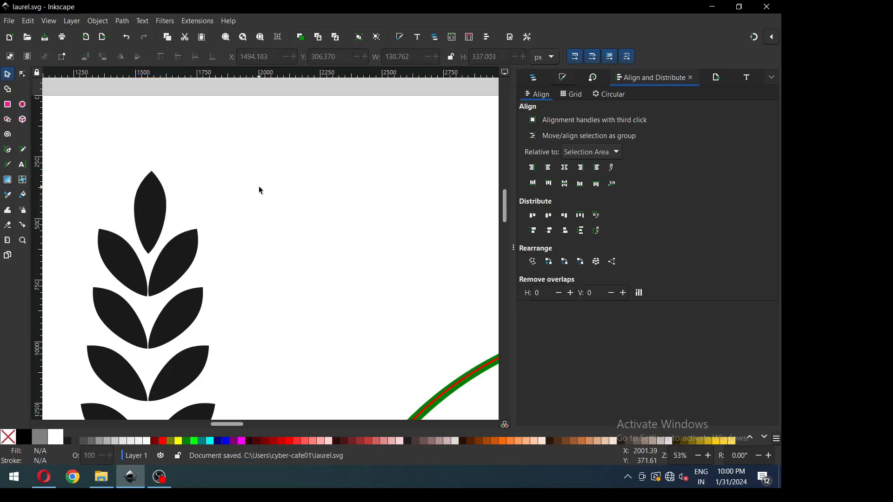
# - Select both leaf columns with the tip leaf and narrow the whole branch to about 651 px wide
pyautogui.keyDown('ctrl'); pyautogui.scroll(-1, 258, 187); pyautogui.keyUp('ctrl')
pyautogui.keyDown('ctrl'); pyautogui.scroll(-4, 259, 188); pyautogui.keyUp('ctrl')
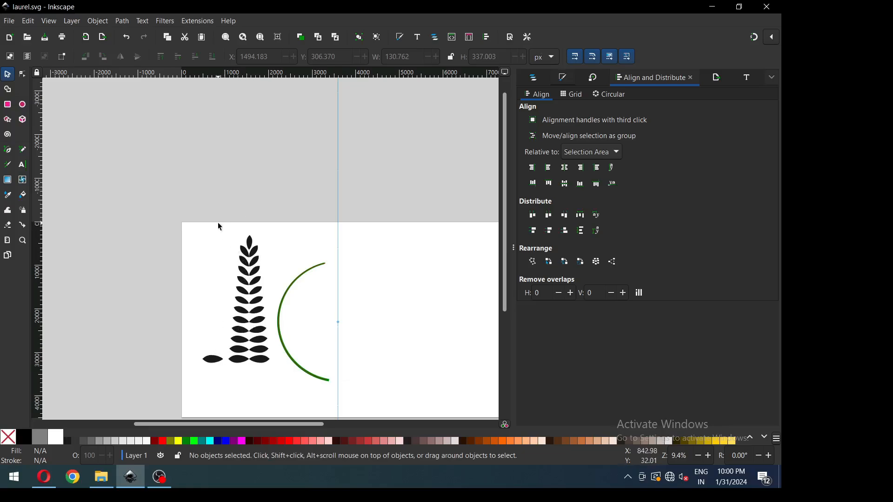
pyautogui.moveTo(220, 218); pyautogui.dragTo(275, 370)
pyautogui.moveTo(273, 300); pyautogui.dragTo(266, 299)
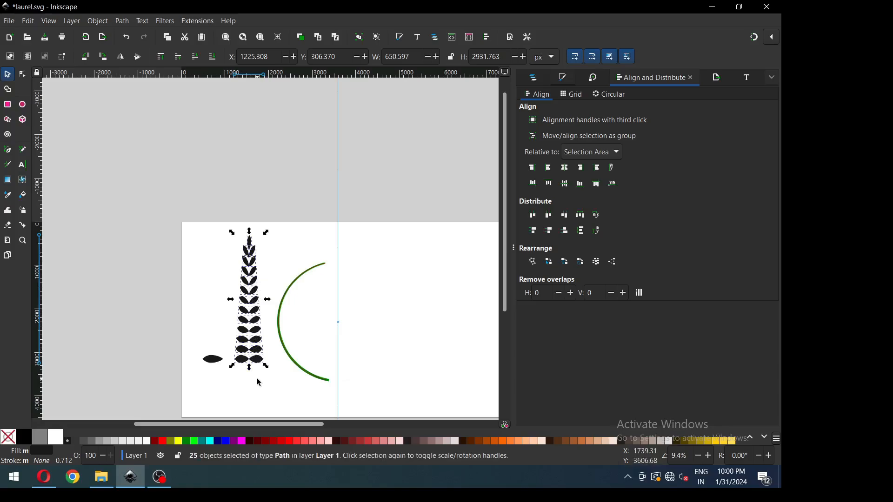
# - Combine the selected leaves into a single path and save the drawing
pyautogui.click(122, 21)
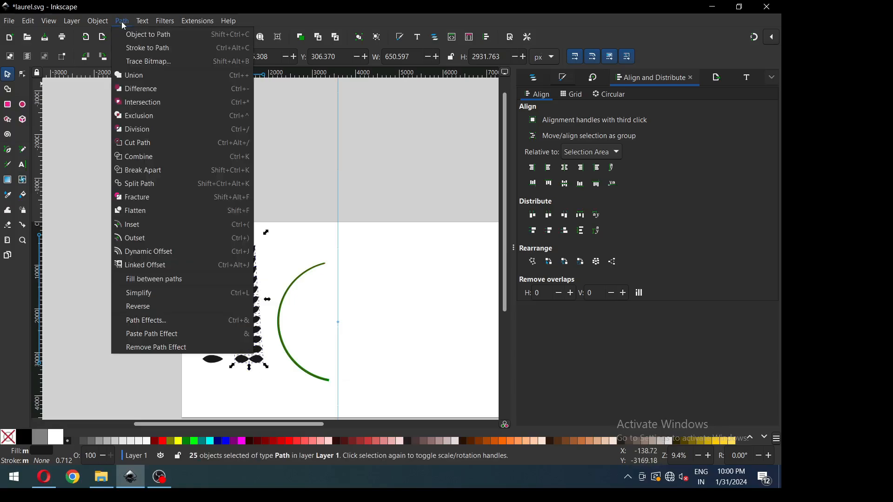
pyautogui.click(181, 154)
pyautogui.press('Escape')
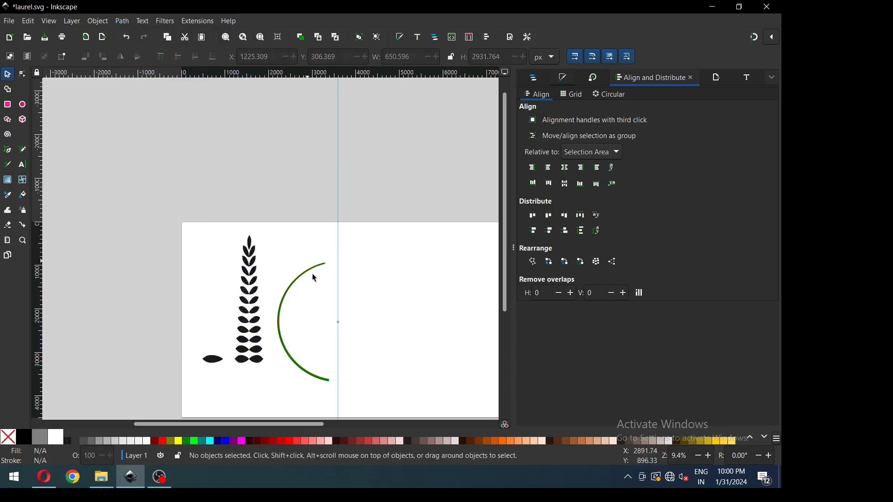
pyautogui.hotkey('ctrl', 's')
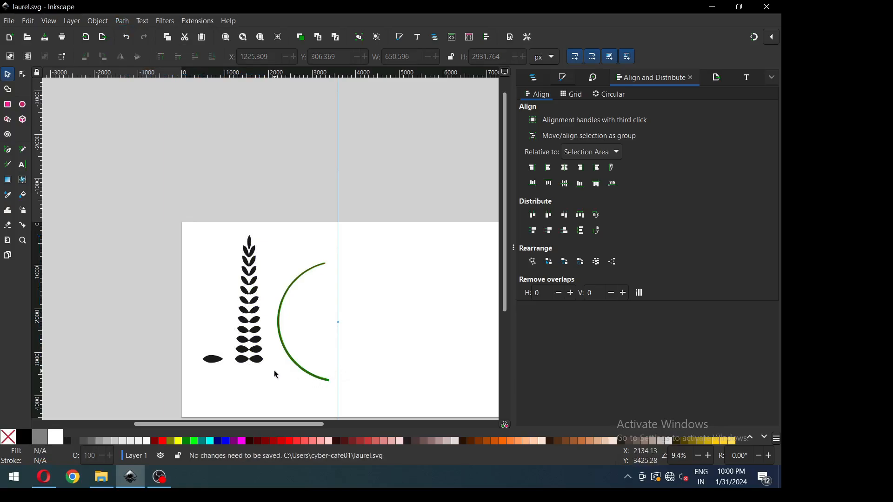
# - Scale the combined leaf branch down around its centre to about 554 × 2496 px
pyautogui.press('z')
pyautogui.moveTo(208, 222); pyautogui.dragTo(466, 410)
pyautogui.click(7, 74)
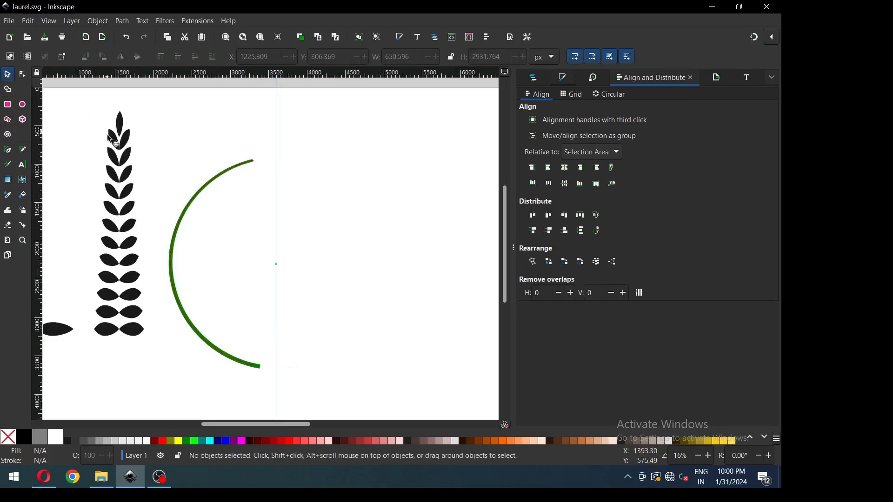
pyautogui.click(122, 181)
pyautogui.moveTo(148, 109); pyautogui.dragTo(143, 125)
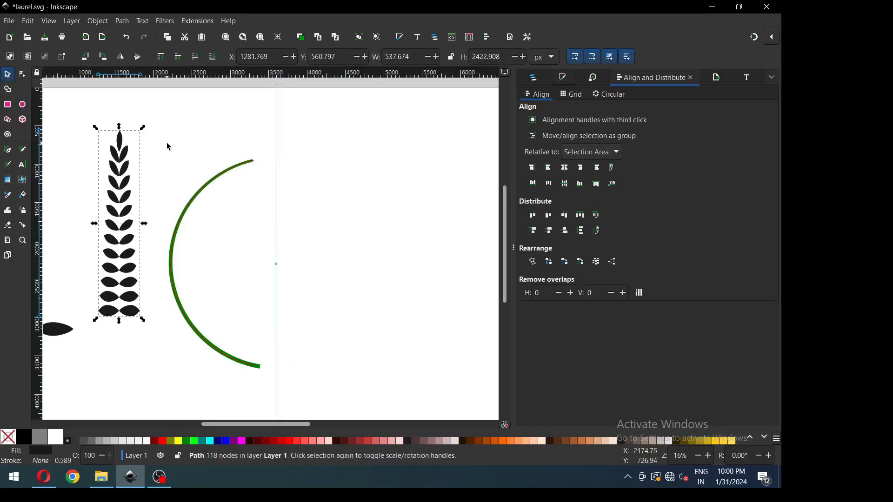
pyautogui.click(140, 188)
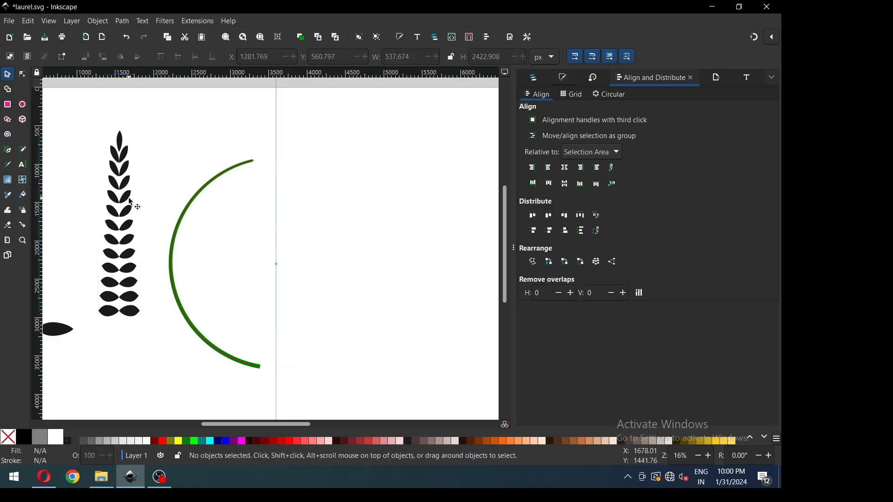
pyautogui.click(130, 202)
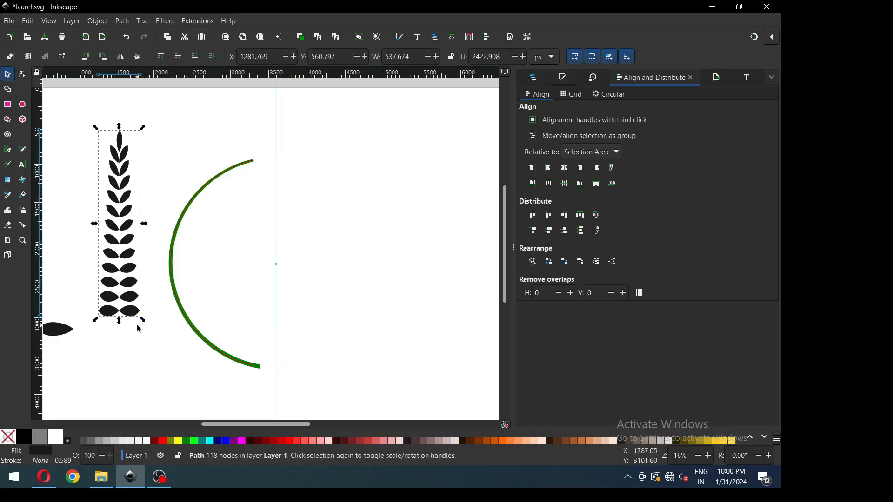
pyautogui.moveTo(145, 322); pyautogui.dragTo(150, 321)
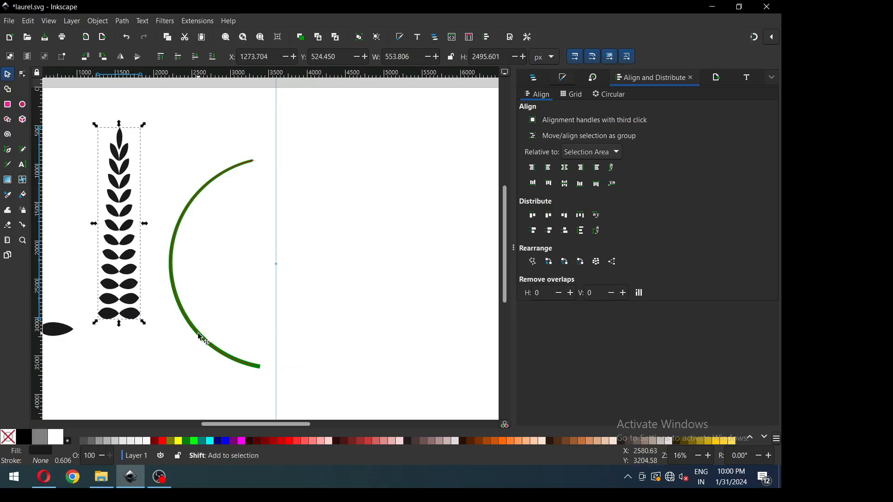
# - Select the leaf branch together with the red half-circle path and open the Pattern along Path extension
pyautogui.keyDown('shift'); pyautogui.click(255, 162); pyautogui.keyUp('shift')
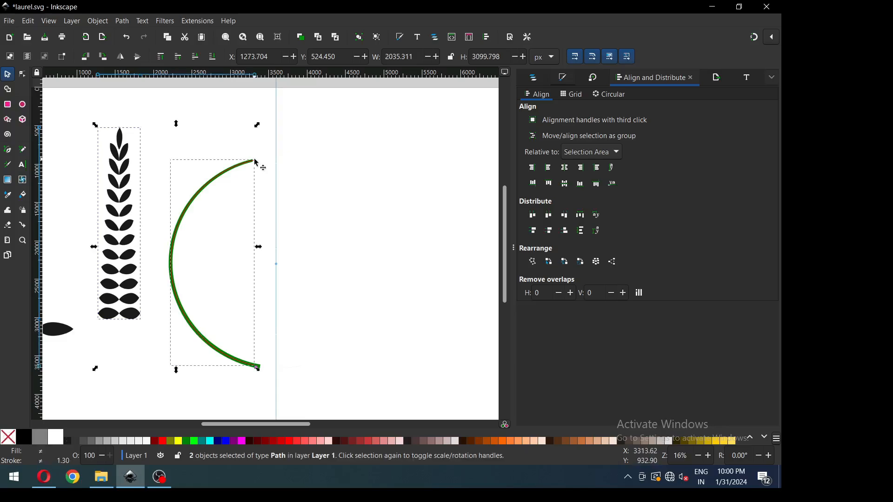
pyautogui.press('z')
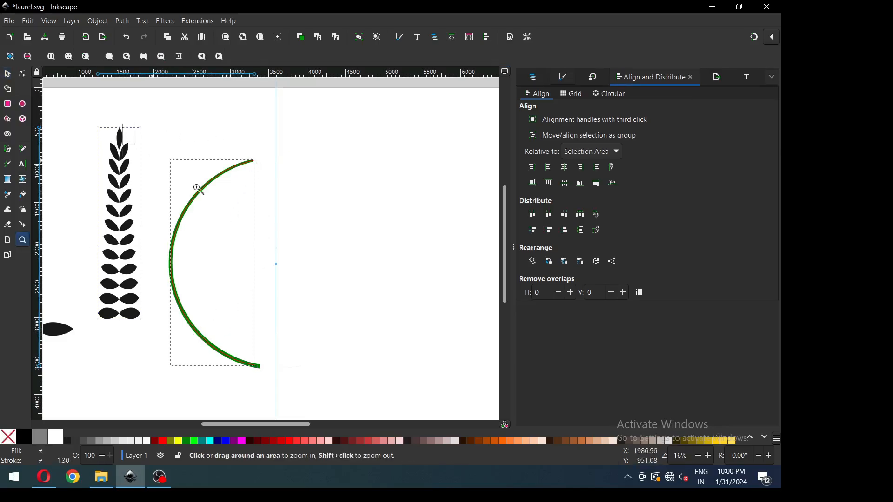
pyautogui.moveTo(123, 124); pyautogui.dragTo(315, 252)
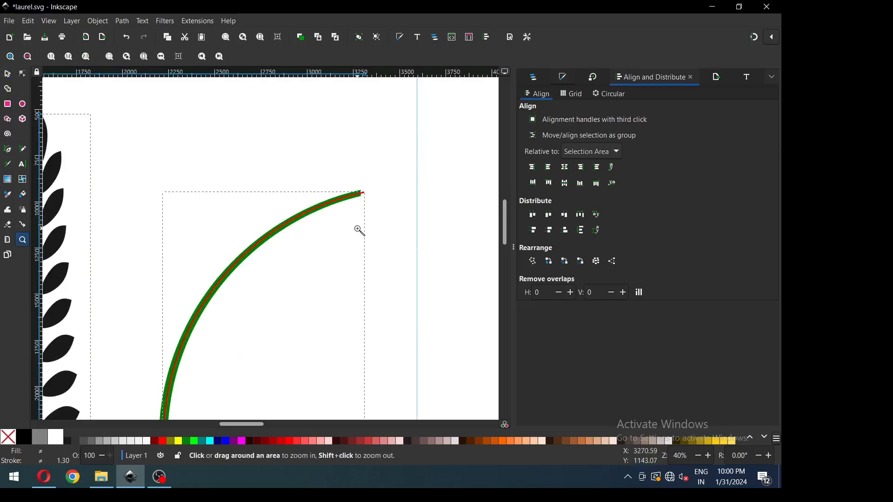
pyautogui.press('-')
pyautogui.press('-')
pyautogui.press('-')
pyautogui.press('-')
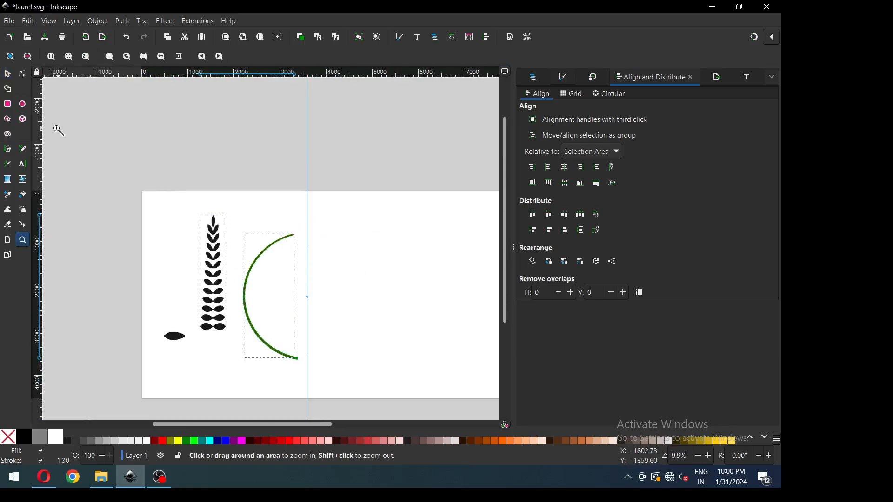
pyautogui.click(12, 78)
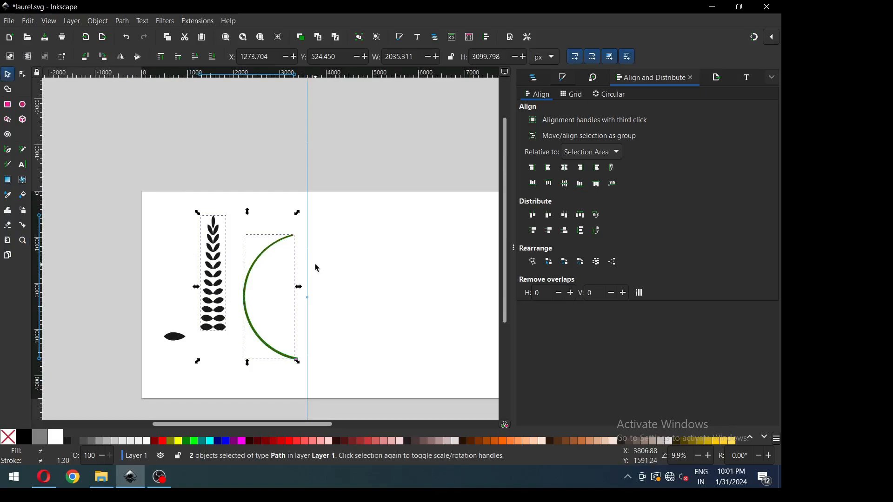
pyautogui.click(196, 22)
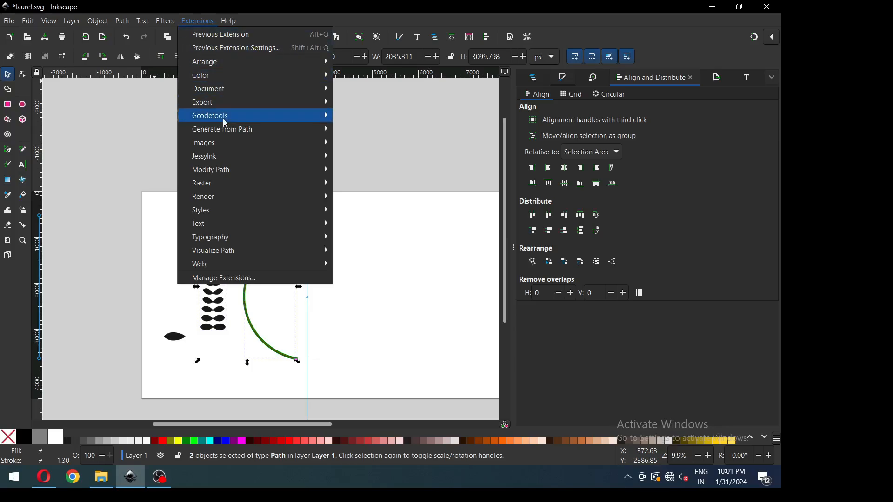
pyautogui.moveTo(227, 133)
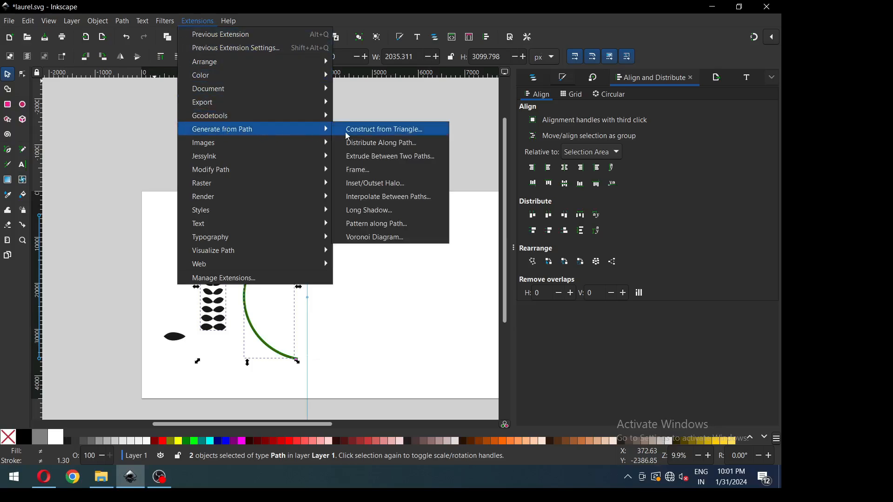
pyautogui.click(407, 226)
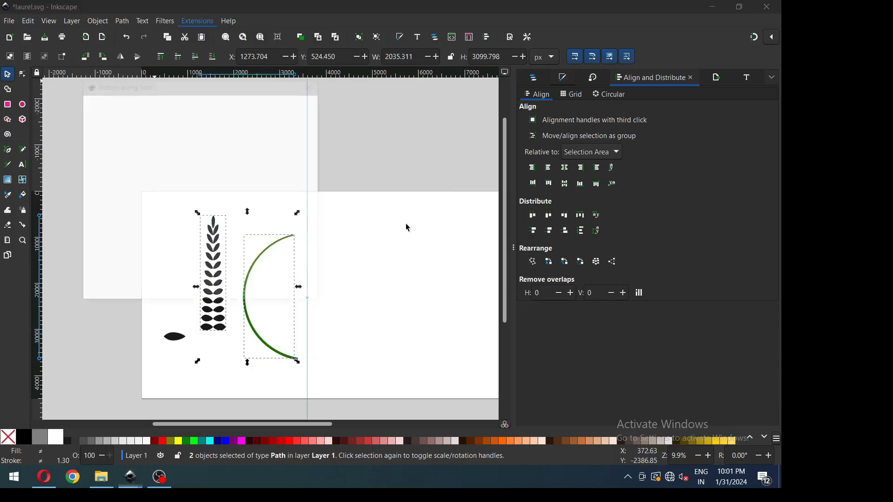
# - Try bending the branch along the red path with live preview as a single, stretched, vertical Snake pattern, and undo the result
pyautogui.moveTo(221, 93); pyautogui.dragTo(442, 95)
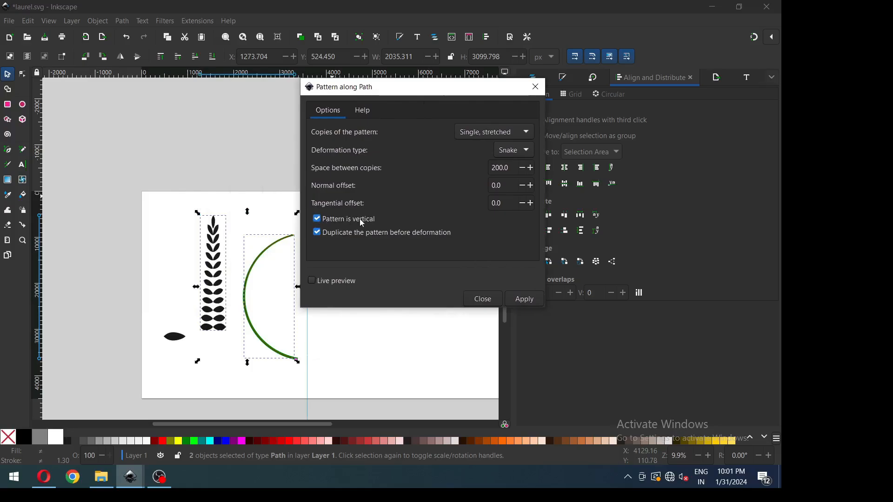
pyautogui.click(312, 282)
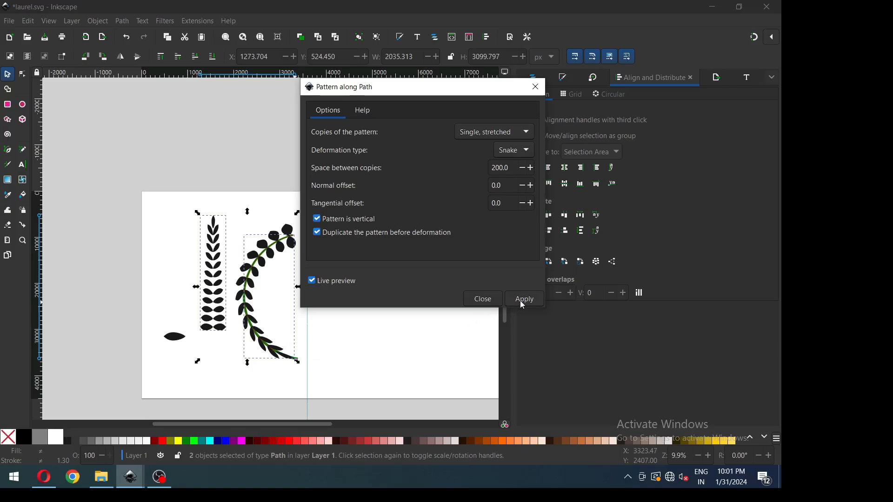
pyautogui.moveTo(429, 88); pyautogui.dragTo(513, 90)
pyautogui.click(575, 140)
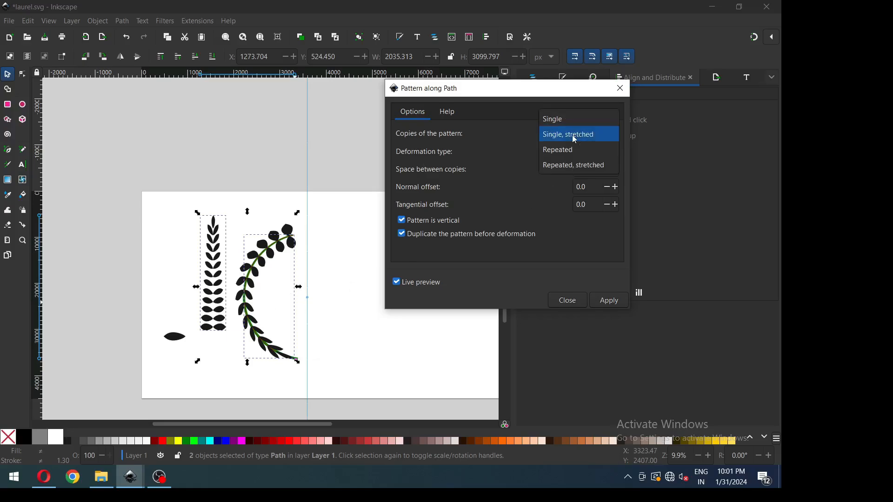
pyautogui.click(575, 137)
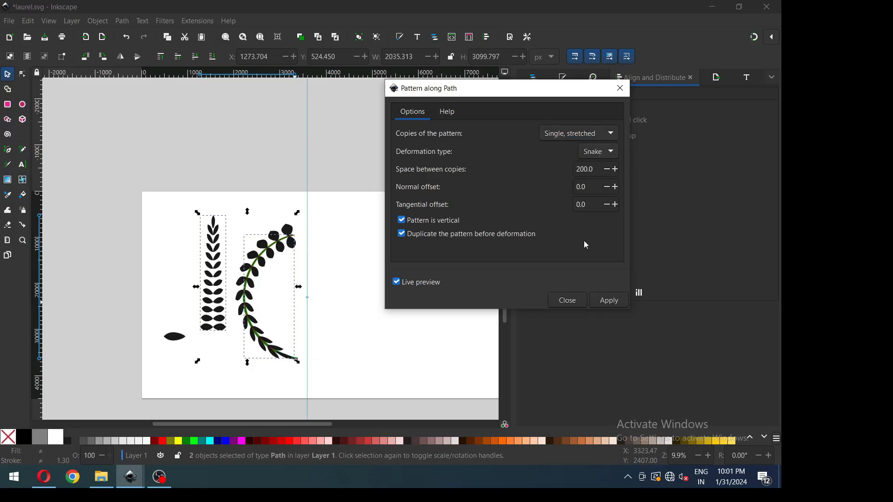
pyautogui.click(615, 303)
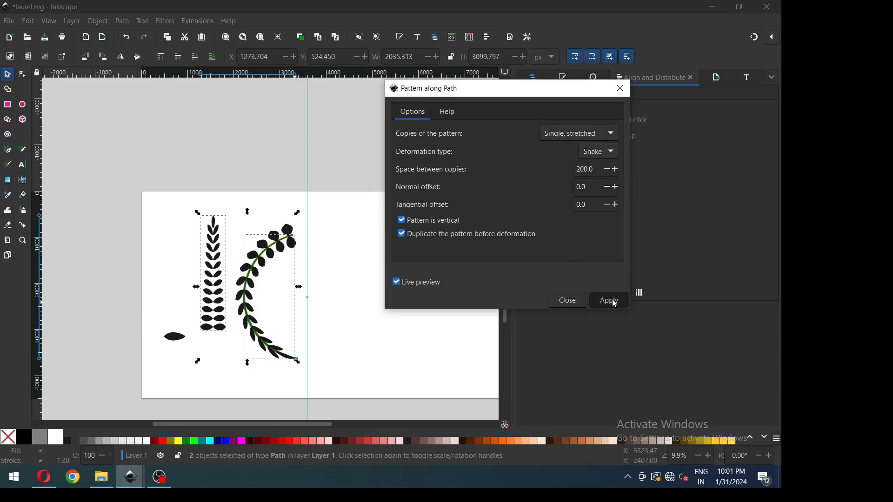
pyautogui.click(569, 303)
pyautogui.click(334, 274)
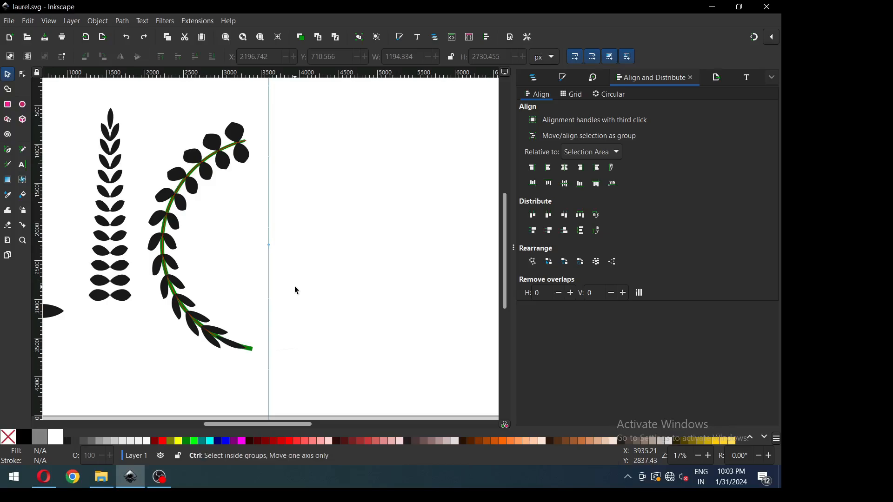
pyautogui.hotkey('ctrl', 'z')
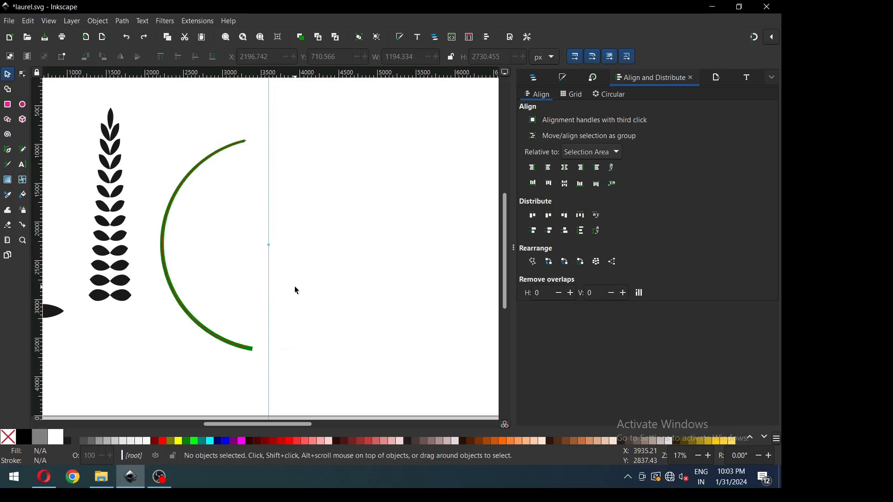
# - Flip the red half-circle path vertically
pyautogui.click(188, 180)
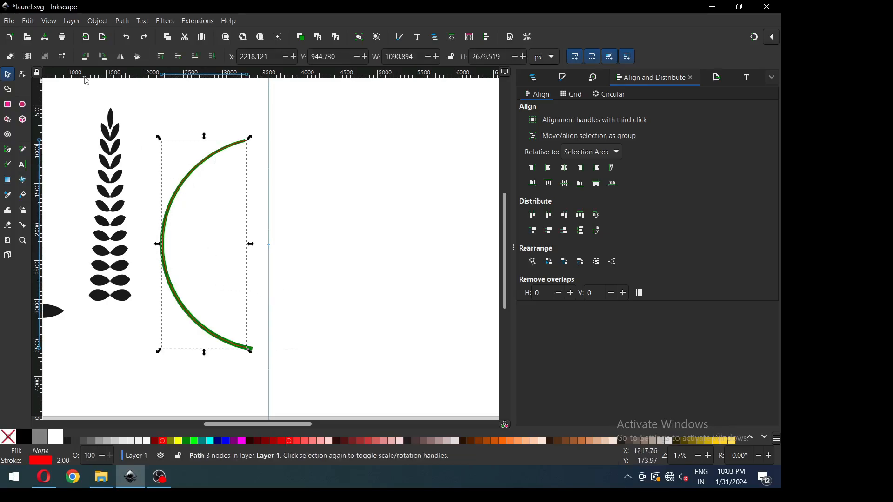
pyautogui.click(137, 61)
pyautogui.click(267, 146)
# - Bend the leaf branch along the flipped red path using Pattern along Path: single, stretched, Snake deformation, vertical pattern, duplicated before deformation, live preview on
pyautogui.click(110, 137)
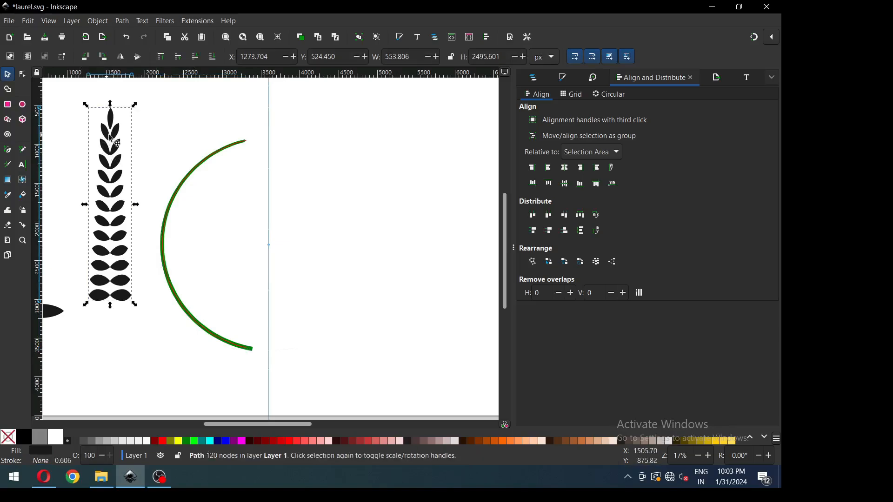
pyautogui.keyDown('shift'); pyautogui.click(196, 170); pyautogui.keyUp('shift')
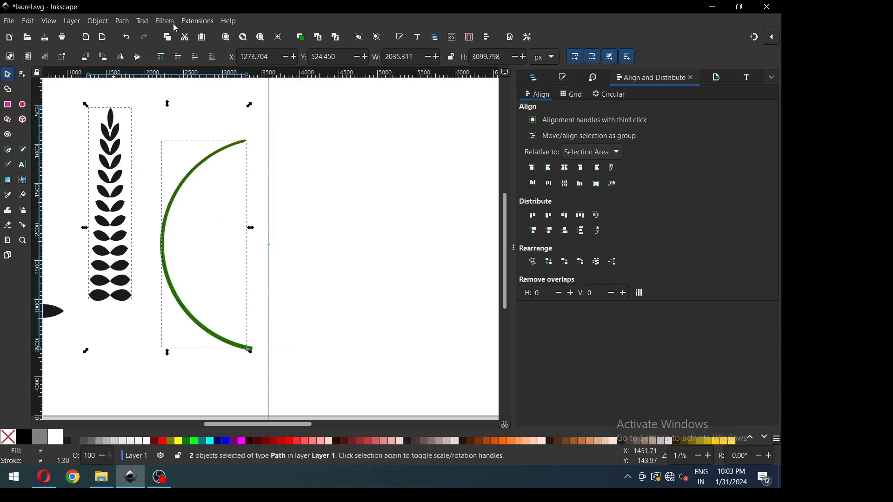
pyautogui.click(197, 21)
pyautogui.moveTo(223, 135)
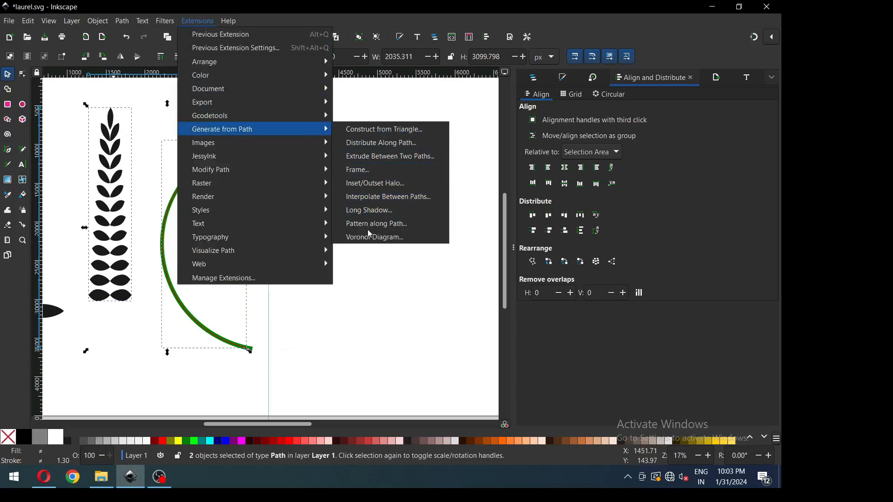
pyautogui.click(407, 229)
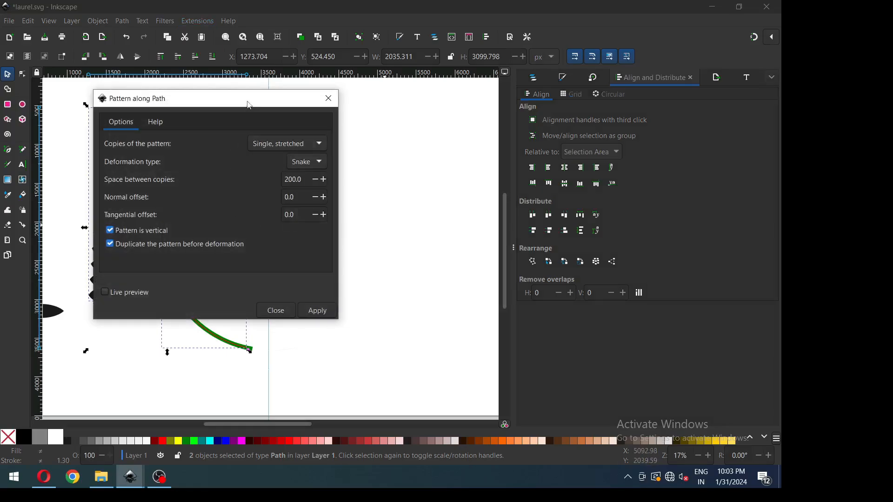
pyautogui.moveTo(248, 104); pyautogui.dragTo(456, 104)
pyautogui.click(334, 292)
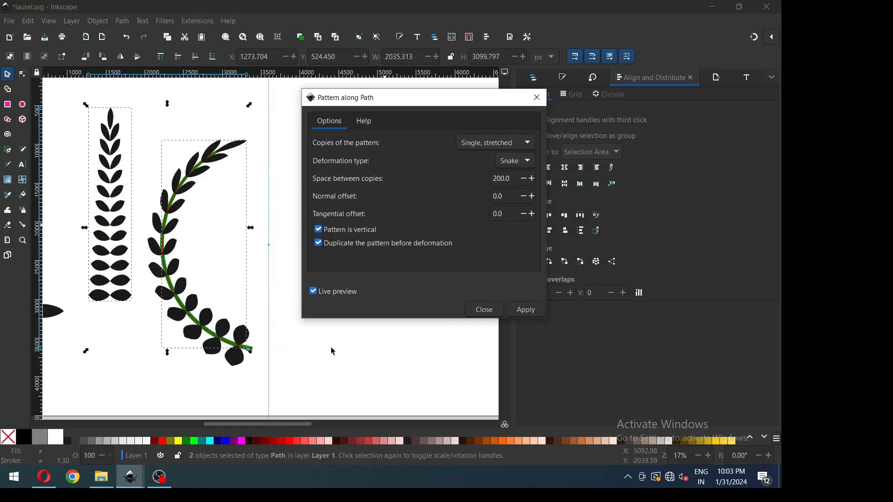
pyautogui.click(526, 310)
pyautogui.click(481, 312)
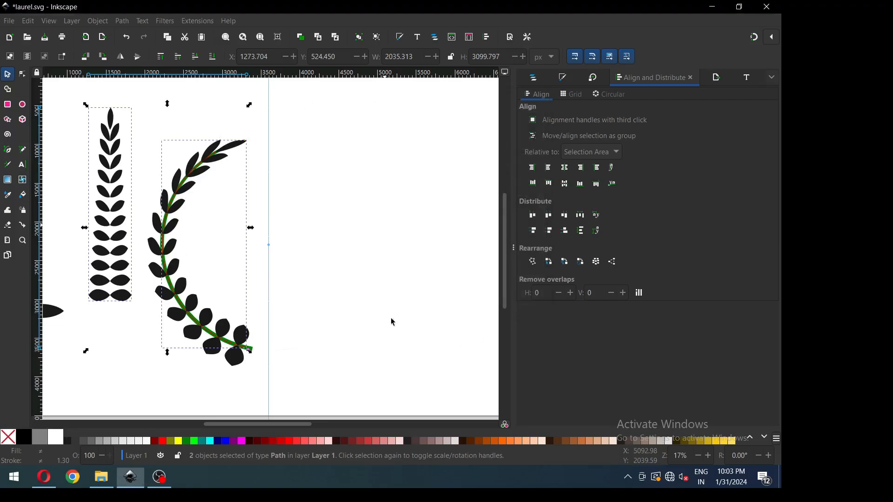
pyautogui.click(335, 333)
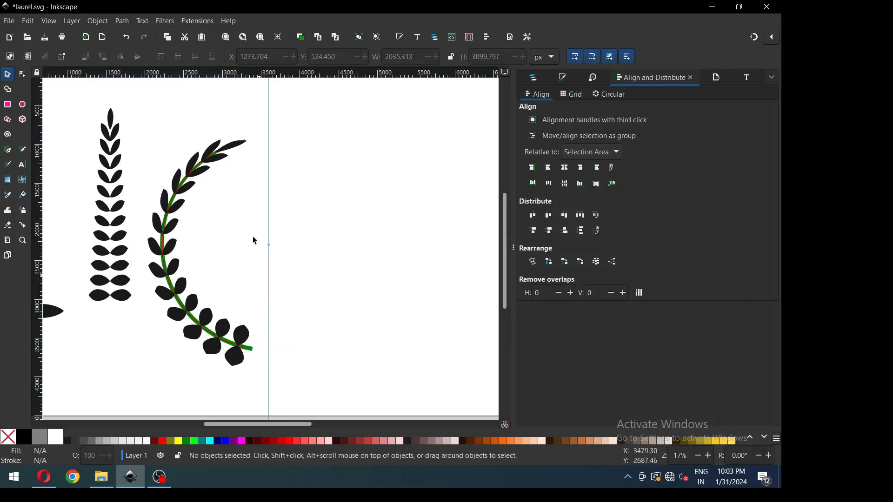
# - Move the green stem's upper end nodes inward so its tip is hidden behind the topmost leaf
pyautogui.press('z')
pyautogui.moveTo(144, 124); pyautogui.dragTo(321, 184)
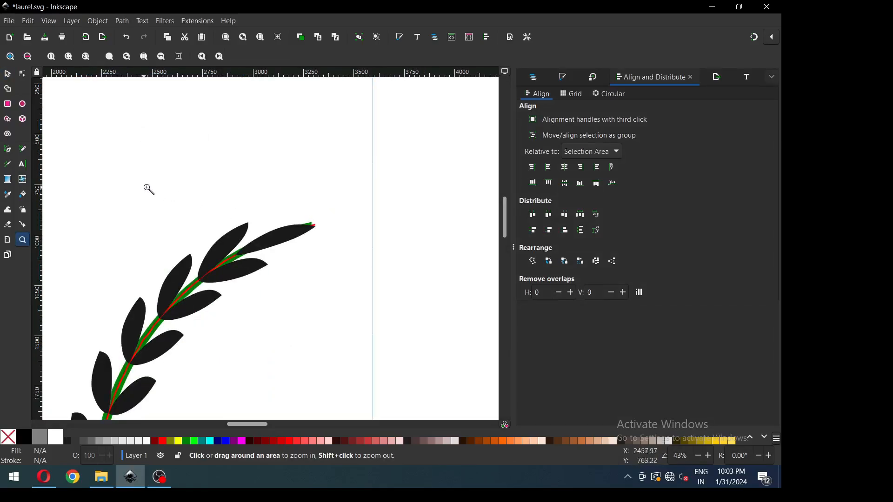
pyautogui.click(206, 226)
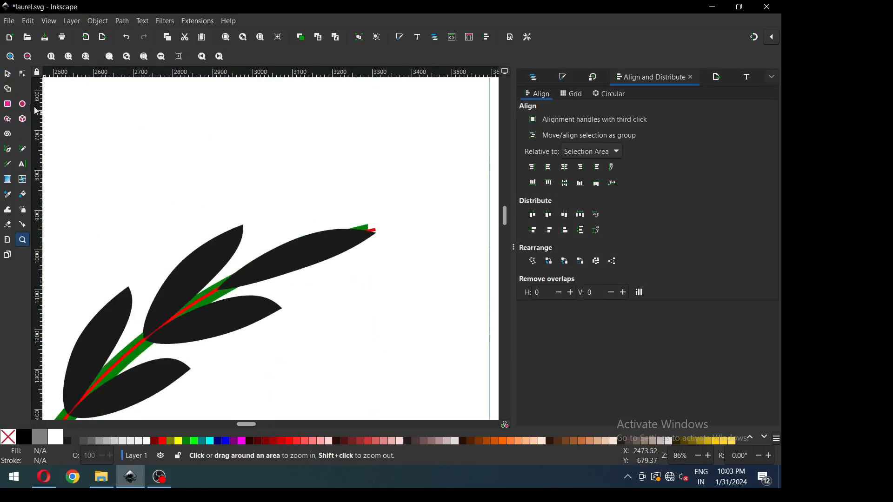
pyautogui.click(22, 74)
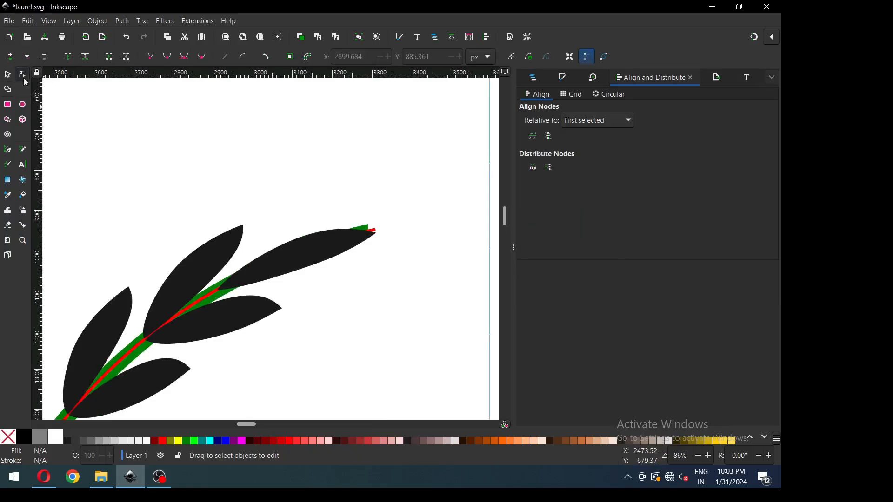
pyautogui.click(370, 230)
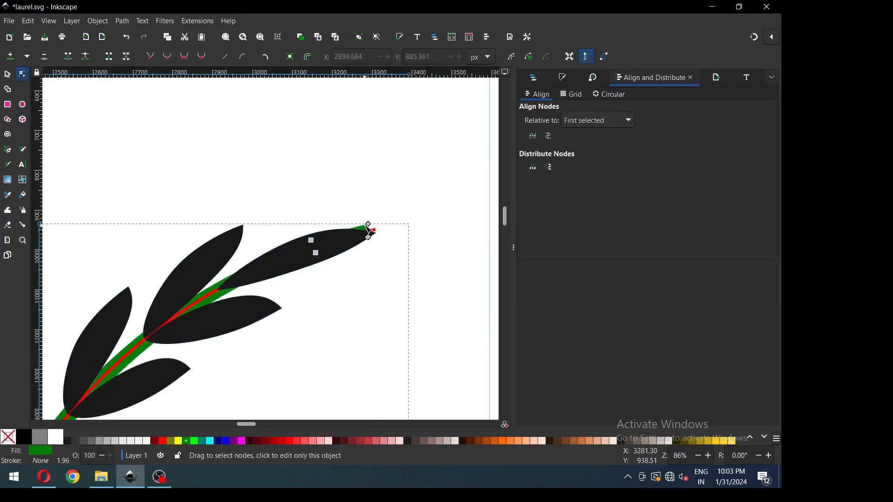
pyautogui.click(214, 285)
pyautogui.moveTo(217, 287); pyautogui.dragTo(223, 291)
pyautogui.doubleClick(225, 294)
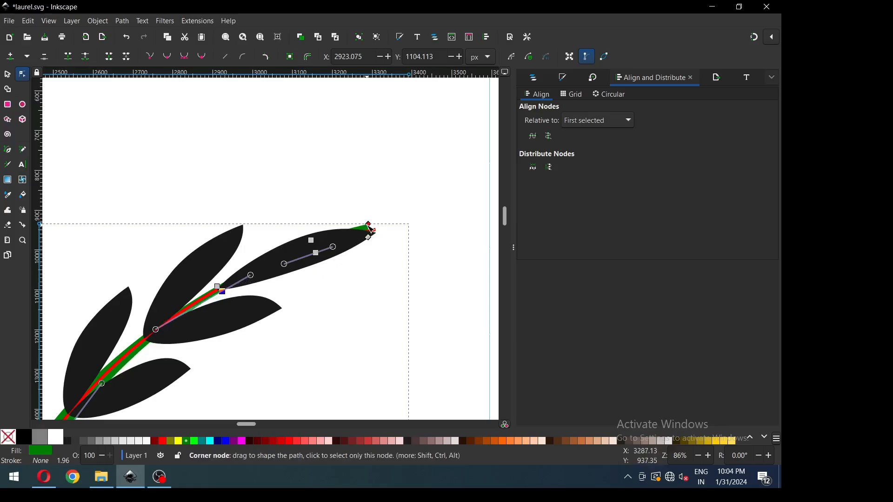
pyautogui.moveTo(368, 225); pyautogui.dragTo(357, 240)
pyautogui.press('Escape')
# - Pull the red half-circle path away from the bent branch, delete it, and save the document
pyautogui.press('-')
pyautogui.press('-')
pyautogui.press('-')
pyautogui.press('-')
pyautogui.press('-')
pyautogui.press('-')
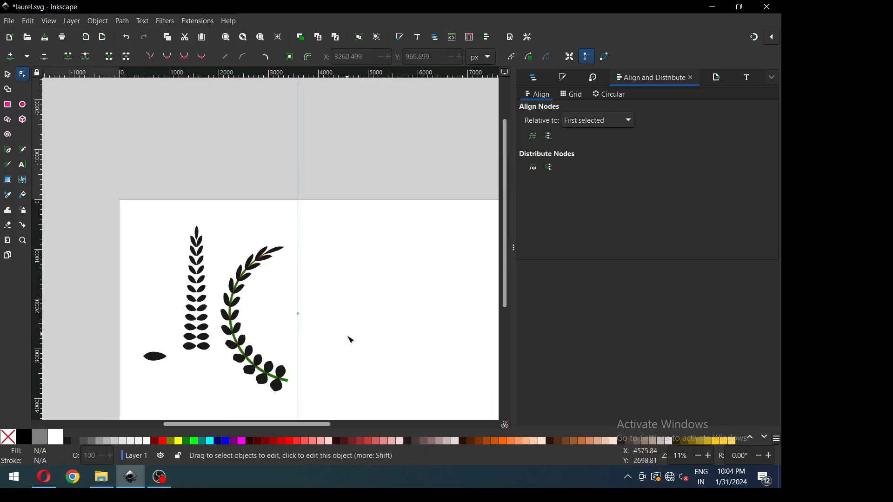
pyautogui.press('z')
pyautogui.moveTo(208, 247); pyautogui.dragTo(347, 395)
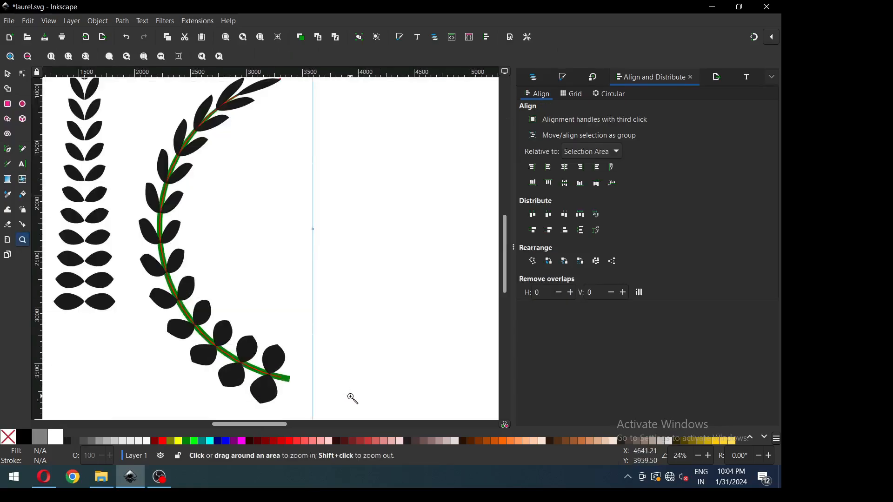
pyautogui.click(7, 74)
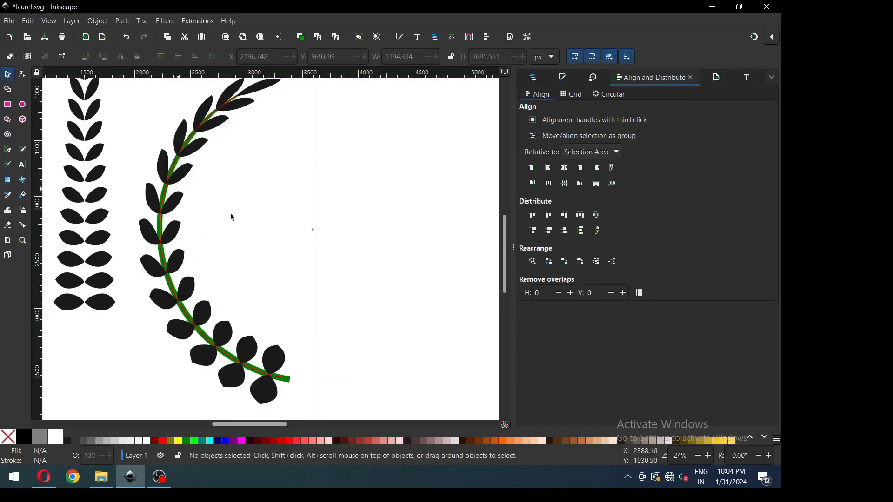
pyautogui.click(249, 368)
pyautogui.moveTo(257, 369); pyautogui.dragTo(369, 361)
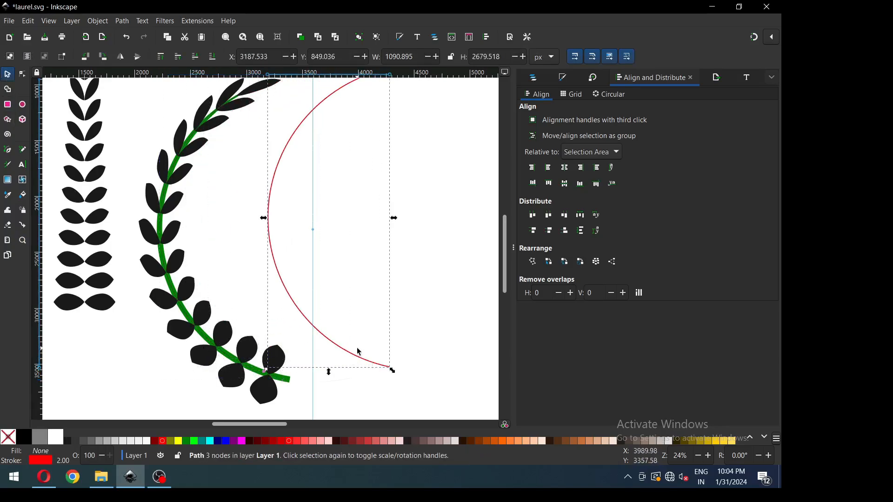
pyautogui.press('Delete')
pyautogui.hotkey('ctrl', 's')
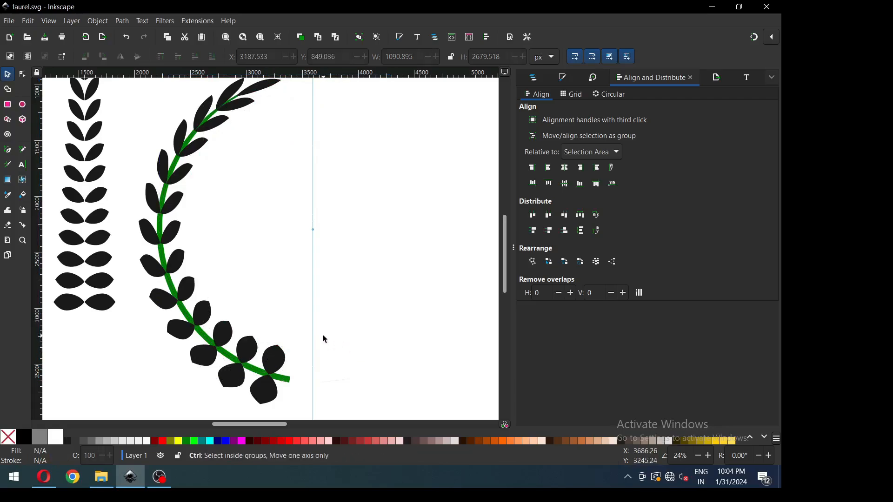
# - Select the curved leaf branch together with its green stem and merge them with a Union
pyautogui.press('-')
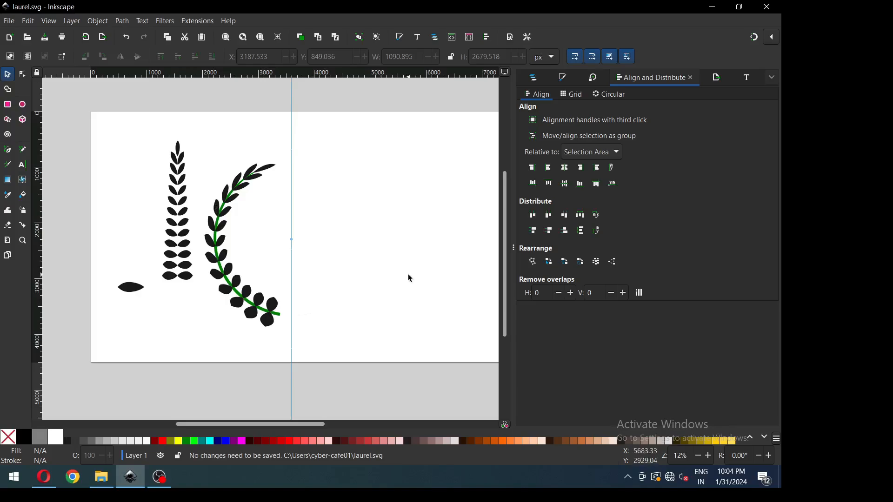
pyautogui.moveTo(190, 145); pyautogui.dragTo(334, 339)
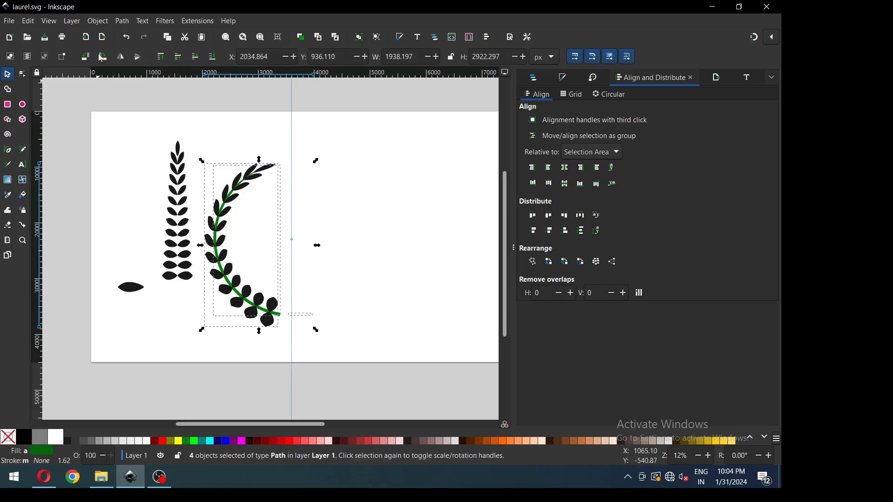
pyautogui.click(123, 21)
pyautogui.click(135, 74)
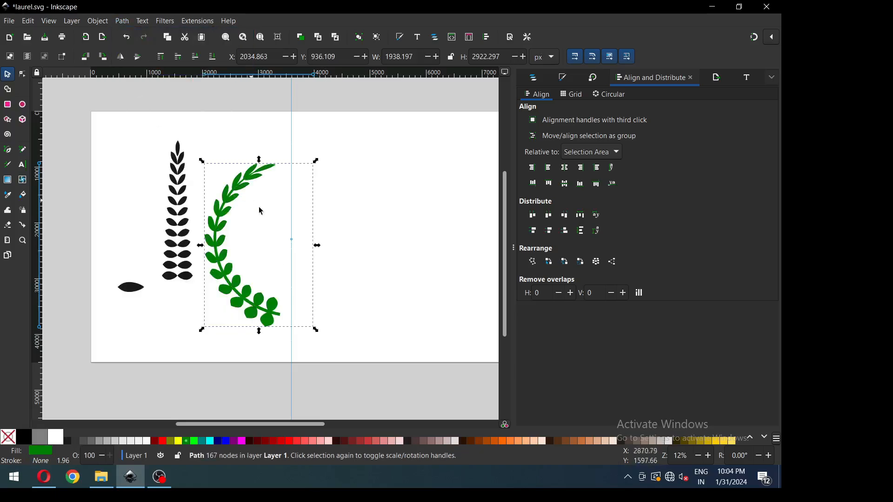
# - Duplicate the green laurel half, flip the copy horizontally, place it opposite the original across the vertical guide, and save
pyautogui.rightClick(271, 316)
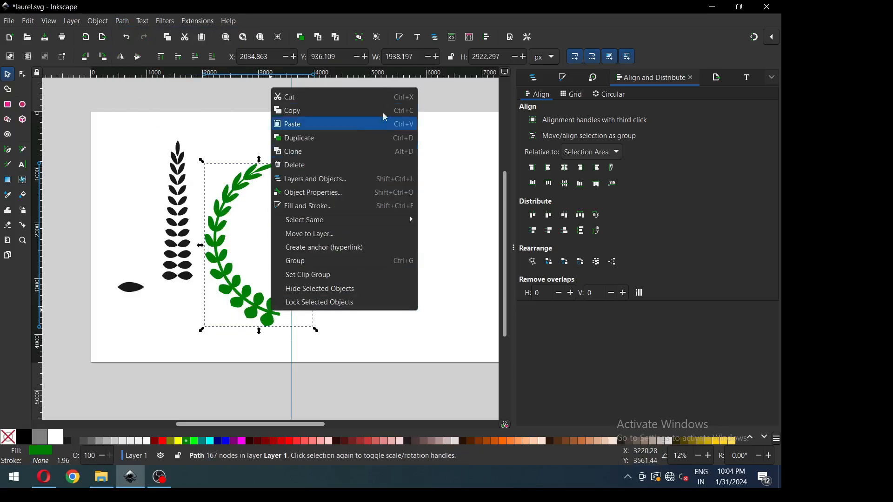
pyautogui.click(332, 142)
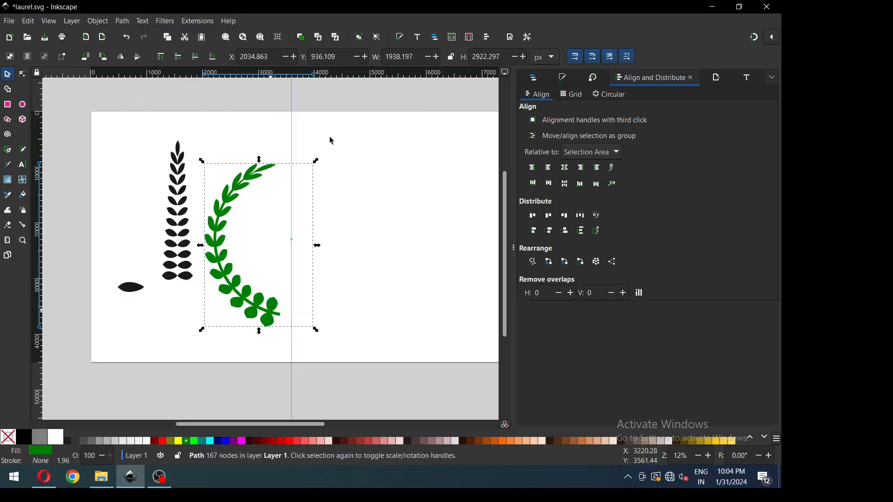
pyautogui.click(121, 57)
pyautogui.moveTo(281, 303); pyautogui.dragTo(341, 299)
pyautogui.click(401, 289)
pyautogui.hotkey('ctrl', 's')
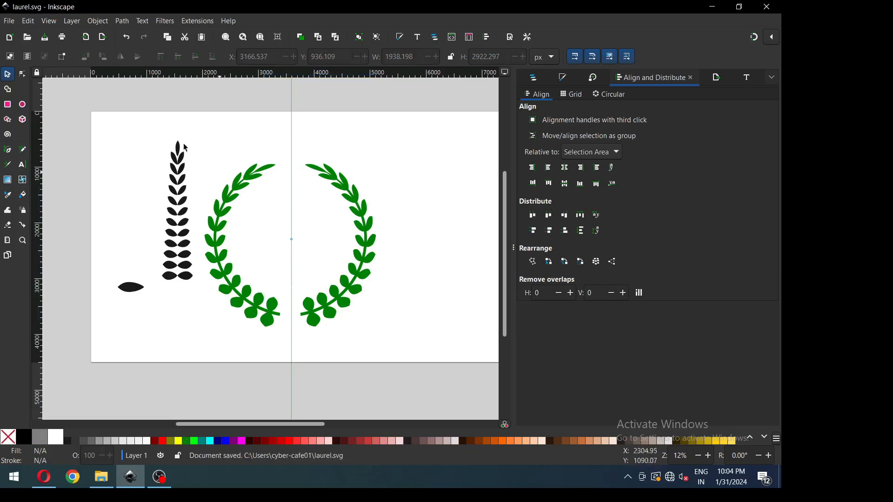
# - Delete the leftover single leaf and straight leaf branch, and remove the vertical guide
pyautogui.moveTo(71, 104); pyautogui.dragTo(208, 313)
pyautogui.press('Delete')
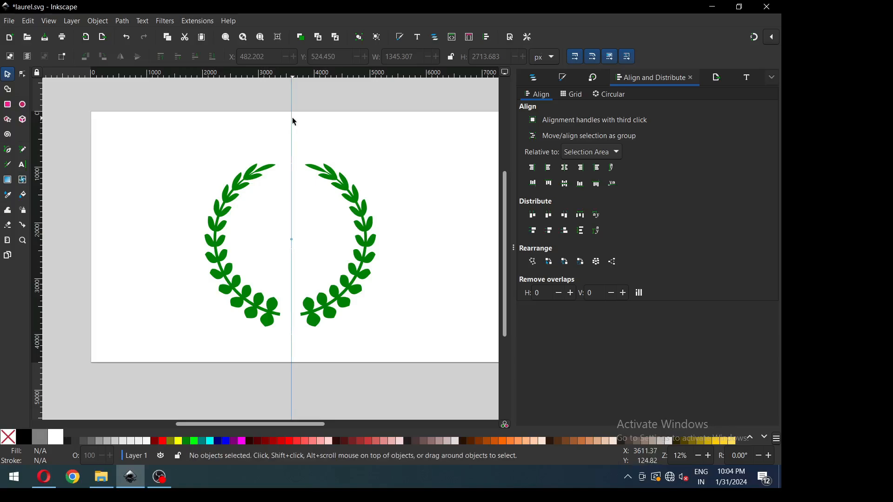
pyautogui.press('Delete')
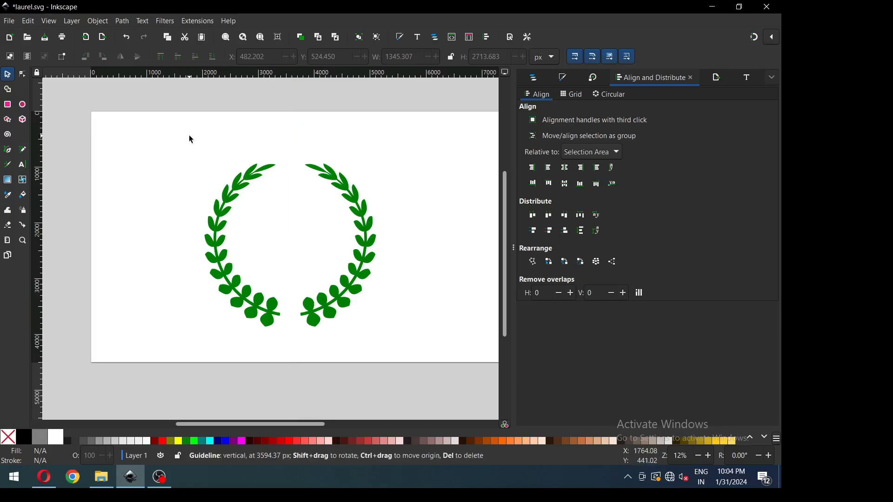
# - Fill both laurel halves with the near-black palette colour and deselect them
pyautogui.moveTo(189, 135); pyautogui.dragTo(400, 353)
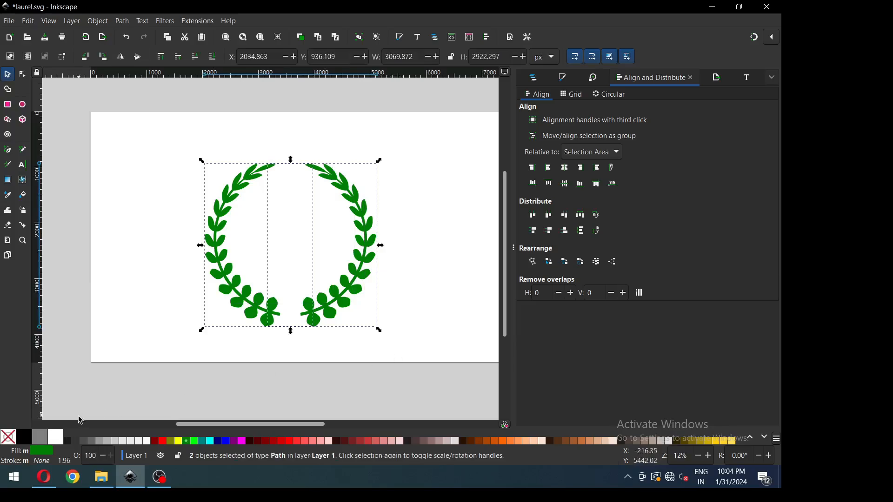
pyautogui.click(69, 443)
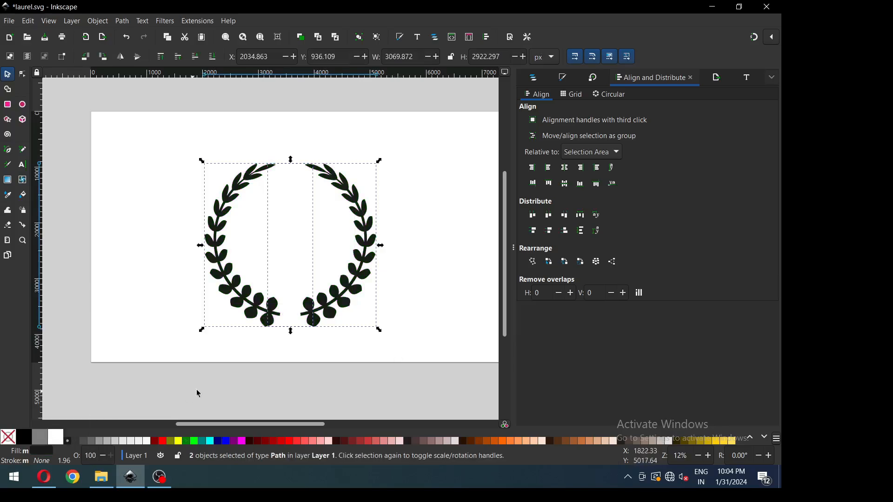
pyautogui.click(169, 350)
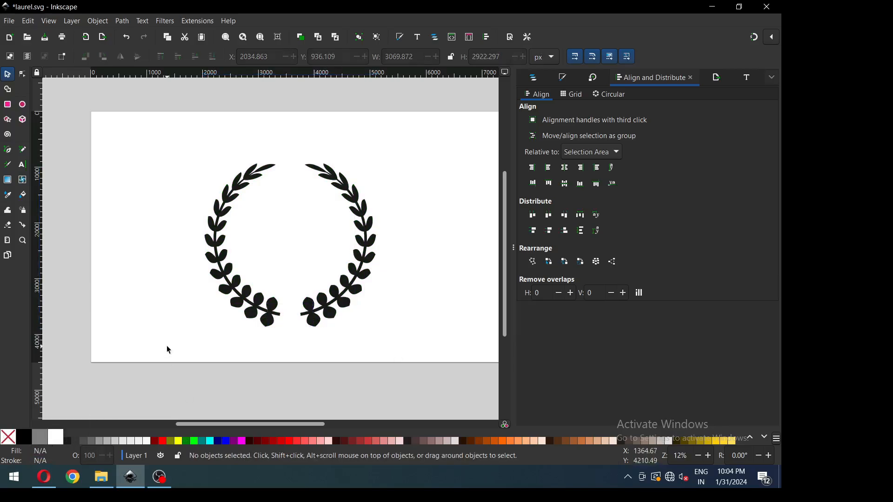